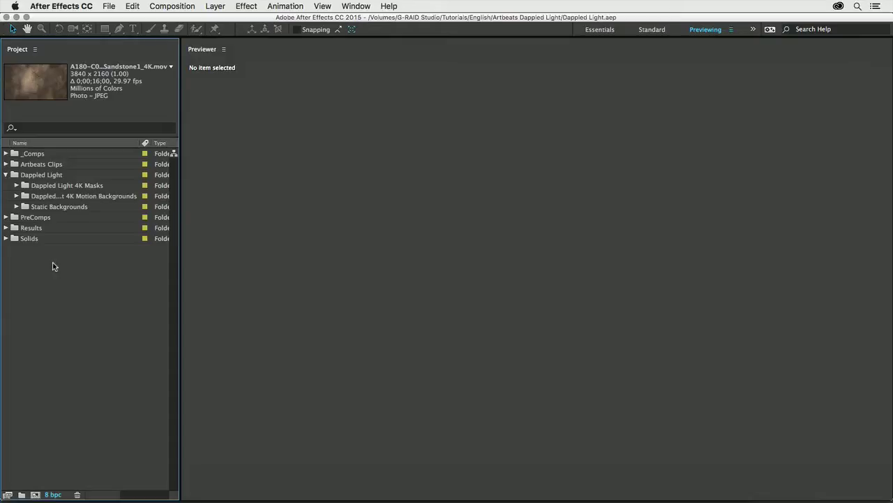
Expand the Results and _Comps folders and collapse Dappled Light in the Project panel
click(6, 228)
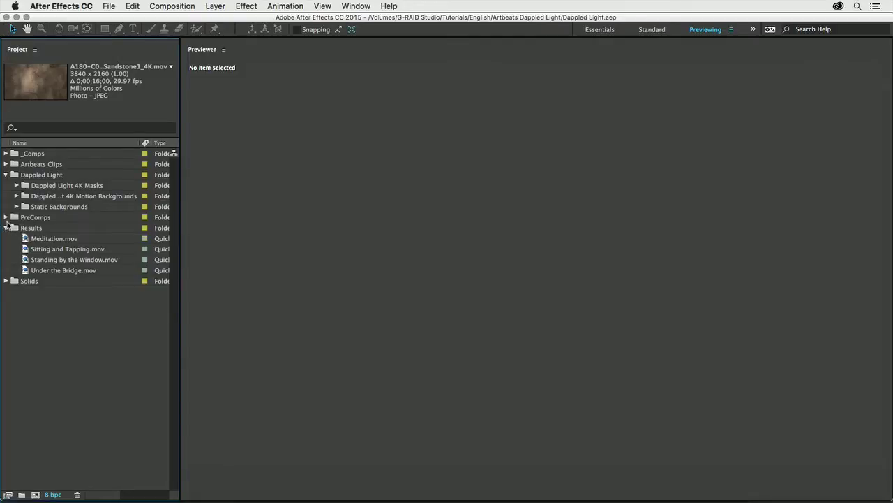
click(5, 174)
click(6, 154)
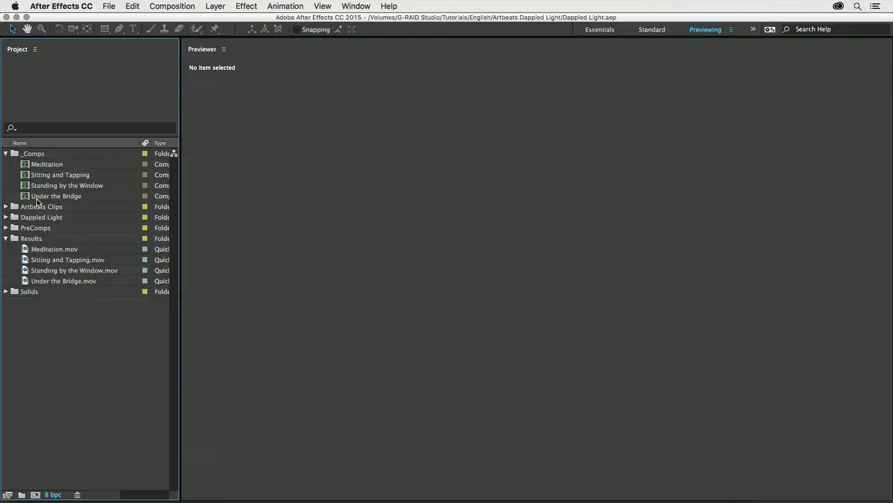
Preview the Meditation, Sitting and Tapping, and Standing by the Window result clips
click(38, 250)
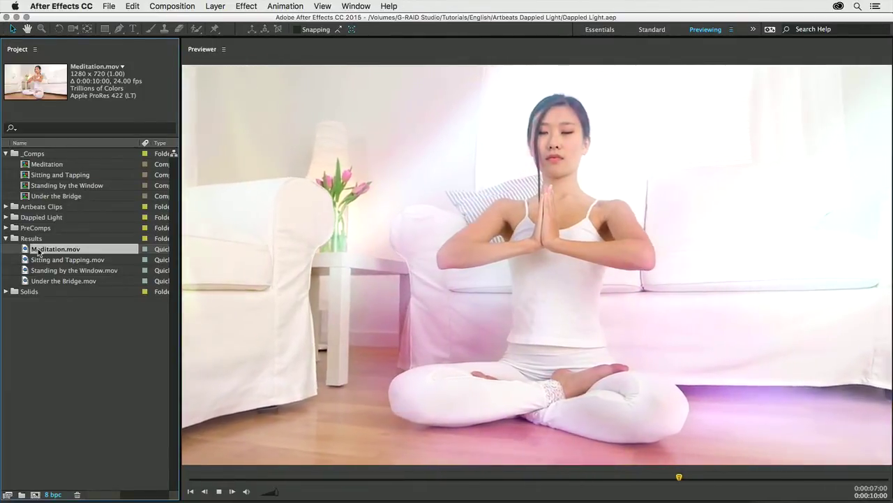
click(39, 260)
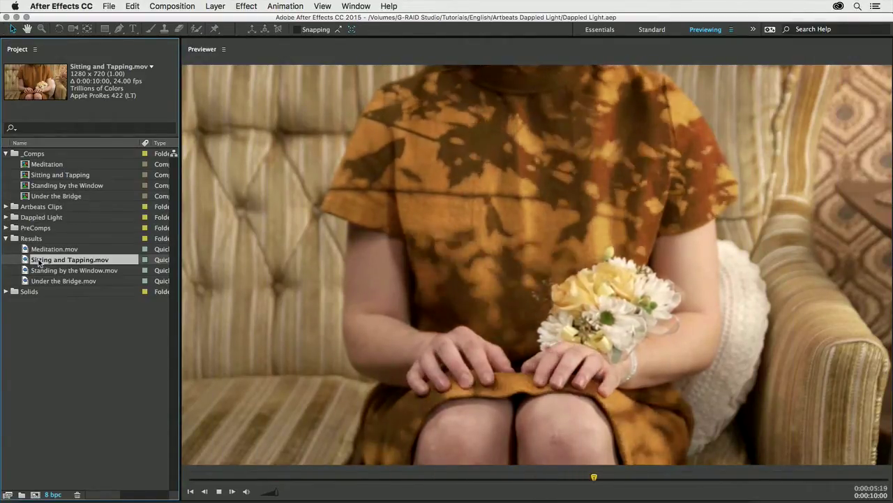
click(40, 272)
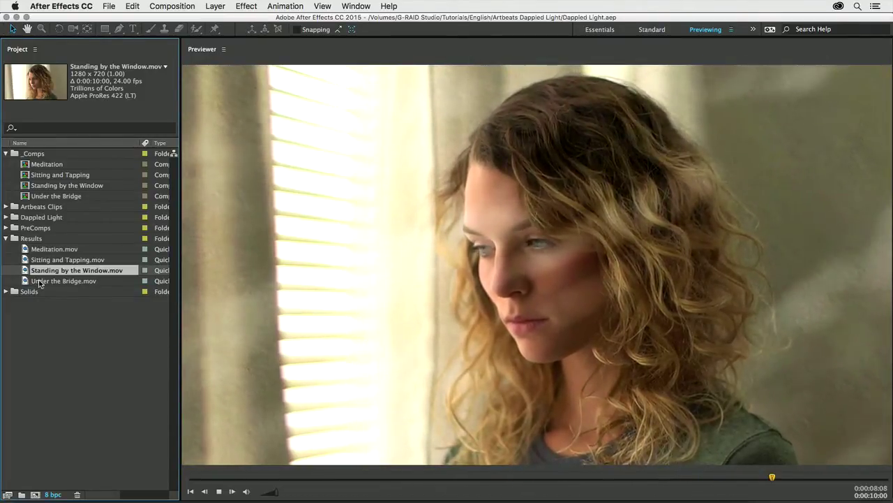
Preview Under the Bridge.mov, deselect it, and collapse the Results folder
click(40, 280)
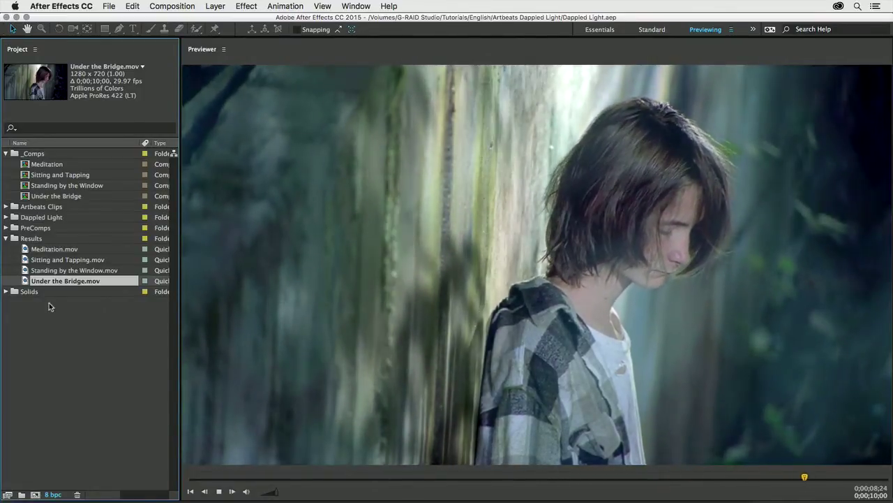
click(49, 303)
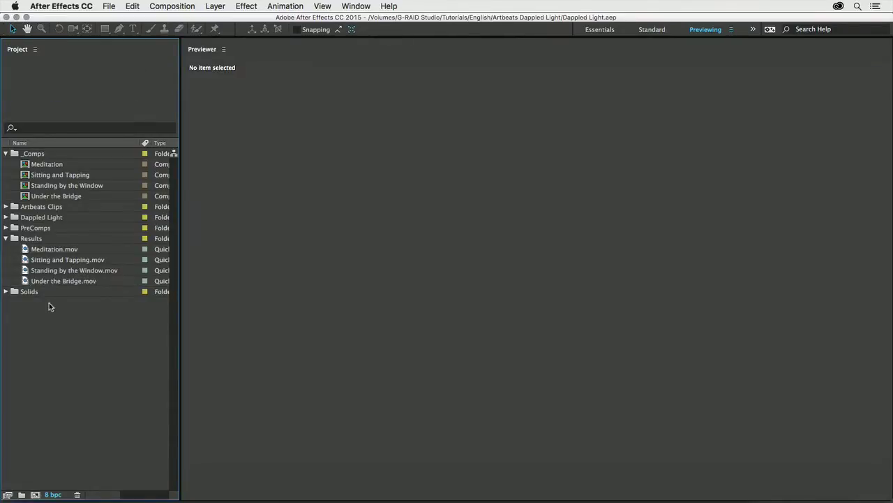
click(5, 239)
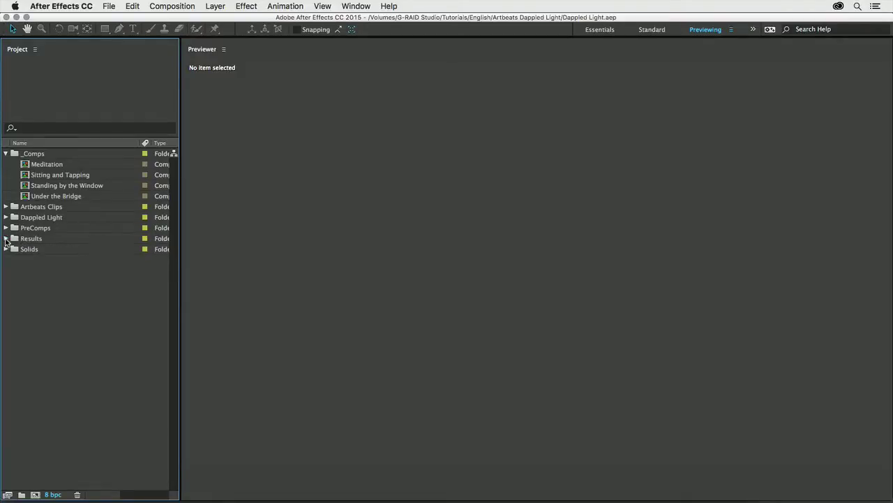
Open the Meditation comp in the Standard workspace and play one preview pass
click(25, 166)
double_click(25, 166)
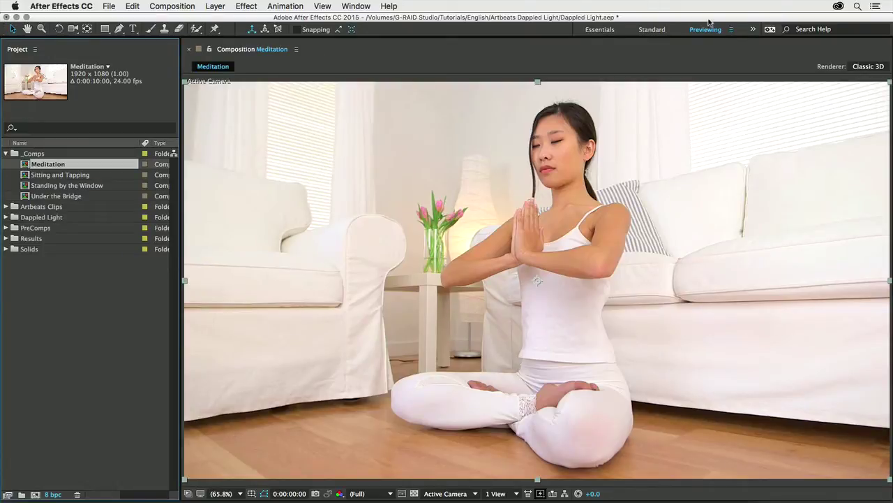
click(652, 30)
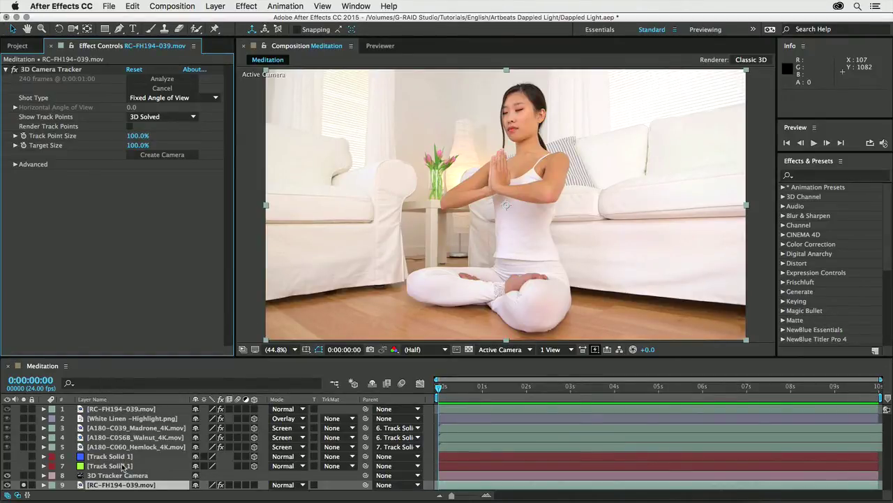
key(space)
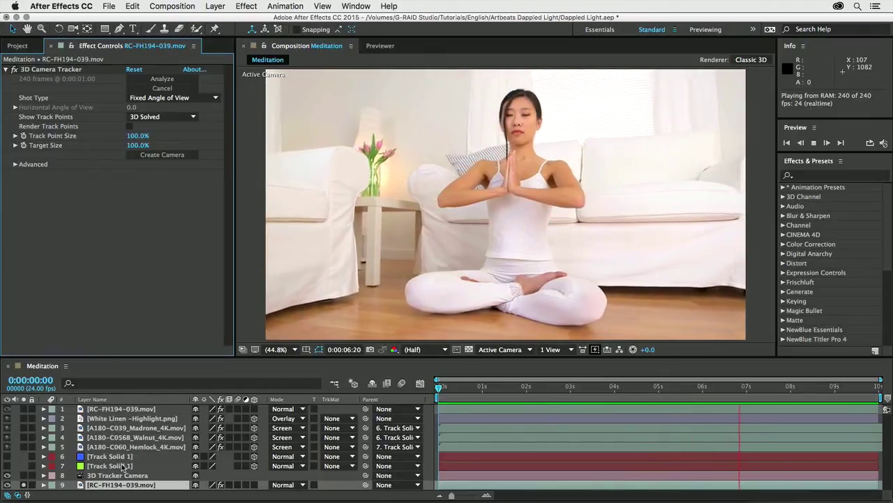
key(space)
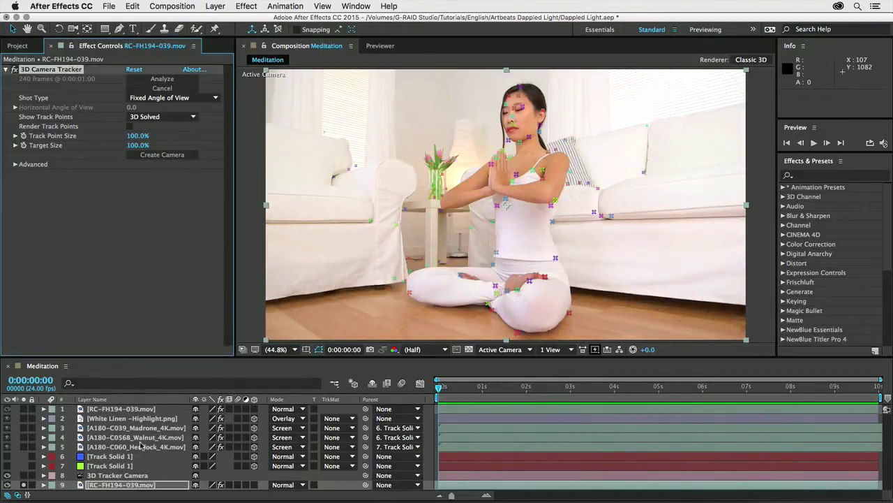
Select the RC-FH194-039.mov layer's 3D Camera Tracker to show track points at about 6 s
click(120, 485)
right_click(121, 486)
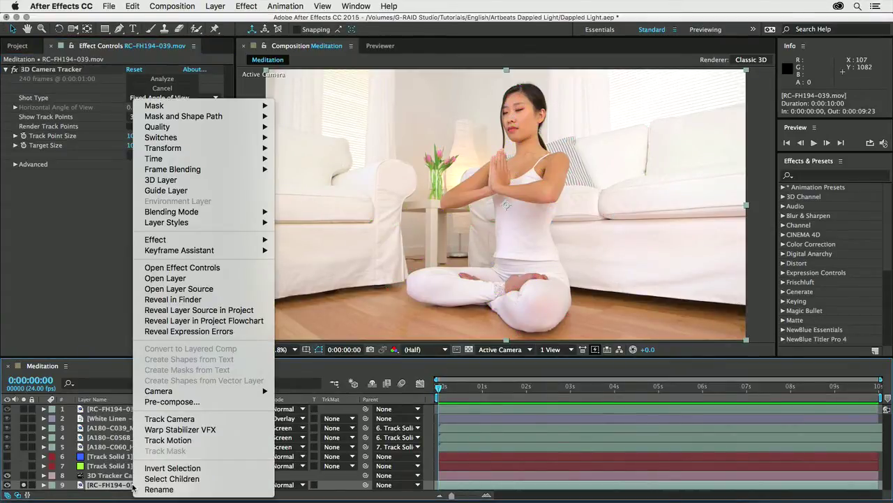
click(160, 419)
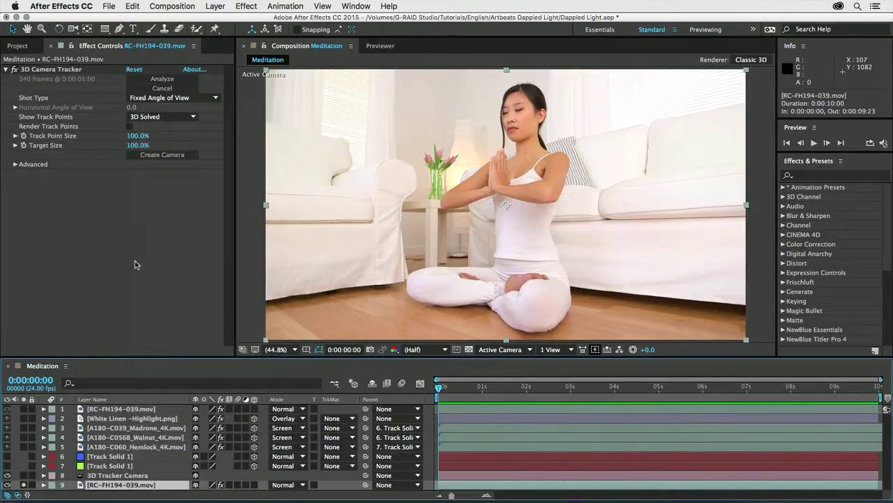
click(49, 70)
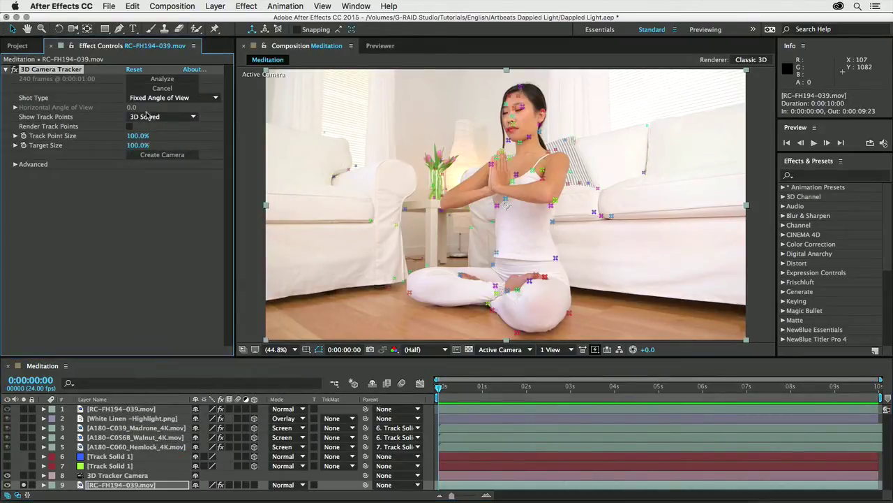
drag(457, 386, 737, 377)
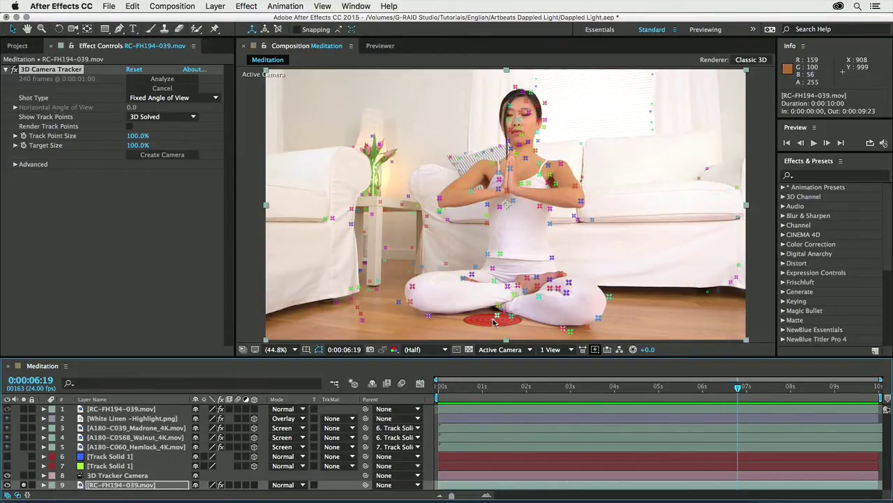
Select three floor track points near the feet and show the green Track Solid 1
click(494, 322)
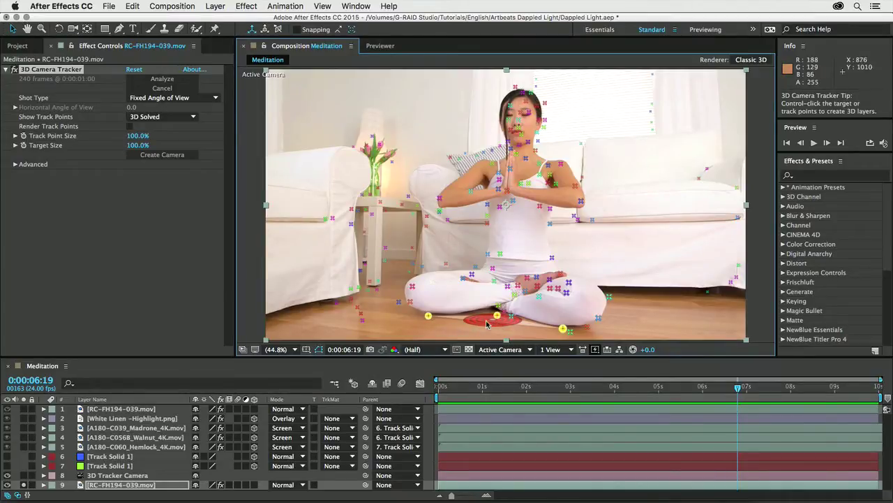
right_click(492, 322)
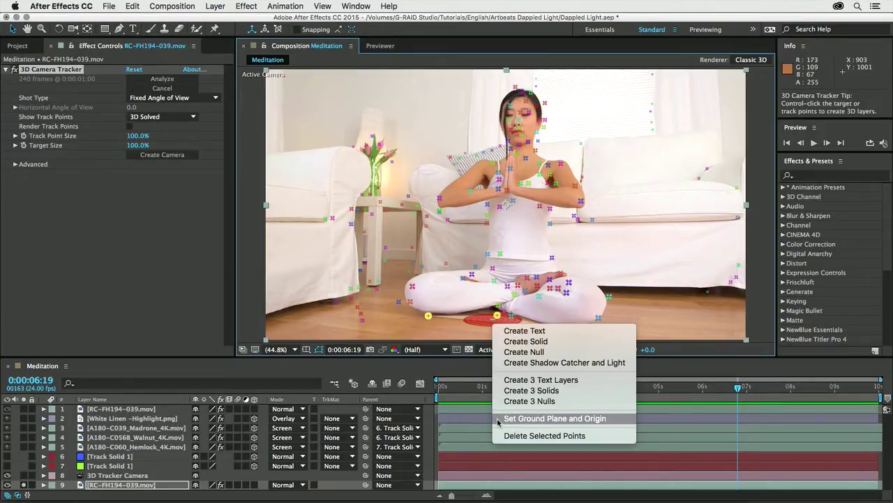
click(468, 329)
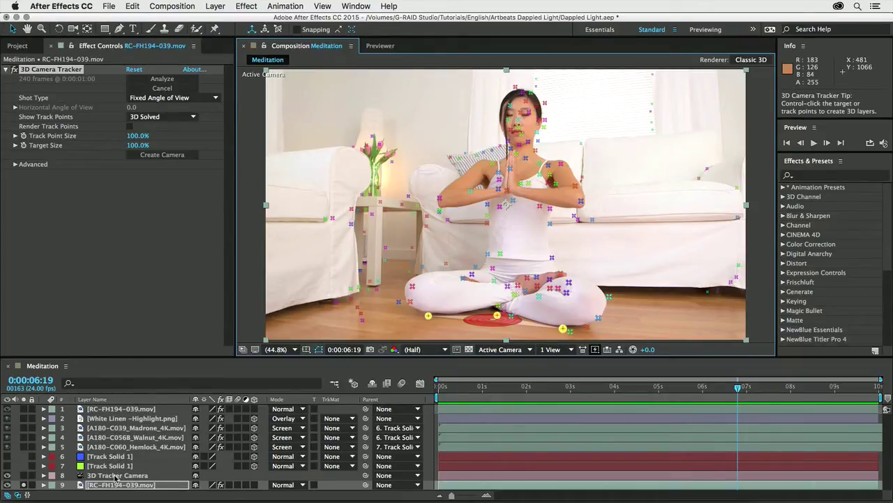
right_click(494, 318)
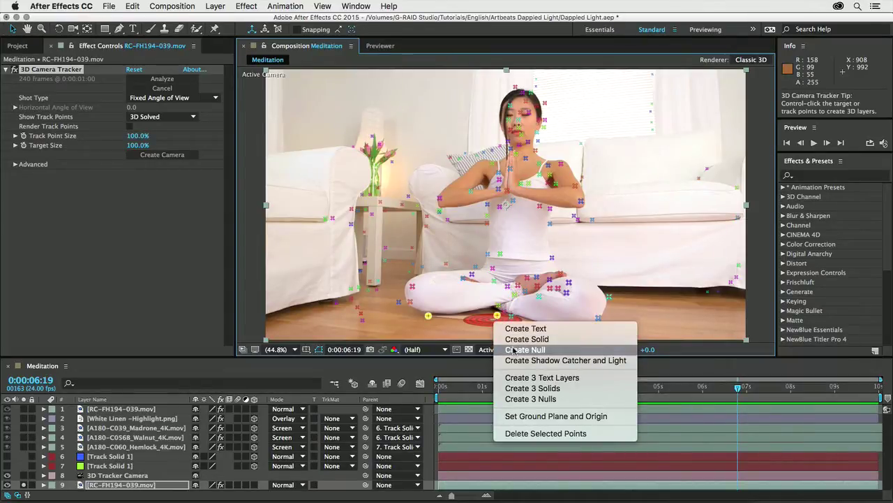
click(467, 339)
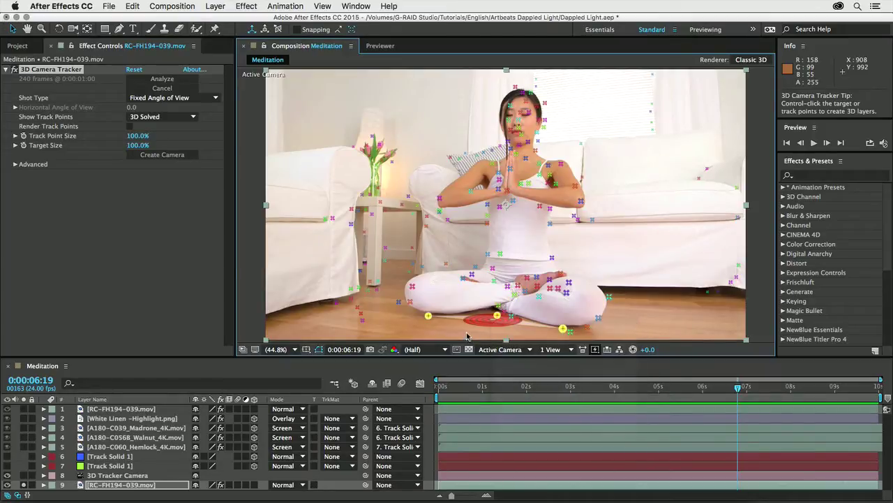
click(7, 465)
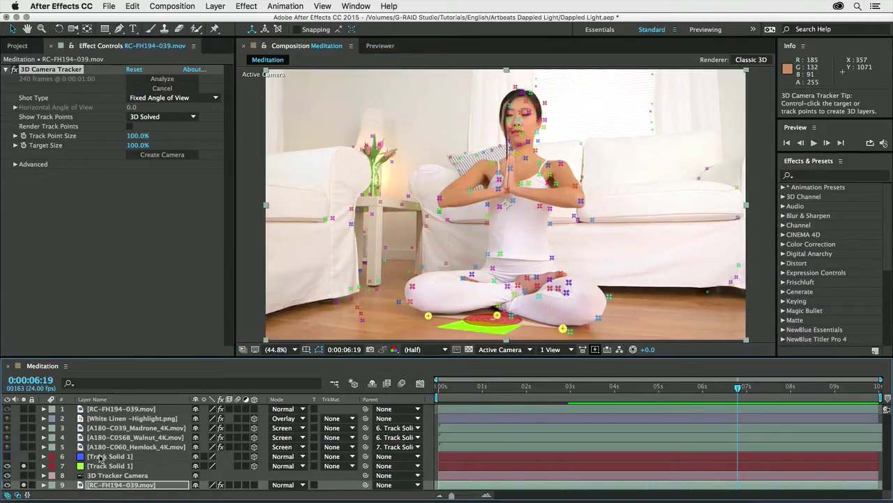
Hide both the blue and green Track Solid layers
click(104, 457)
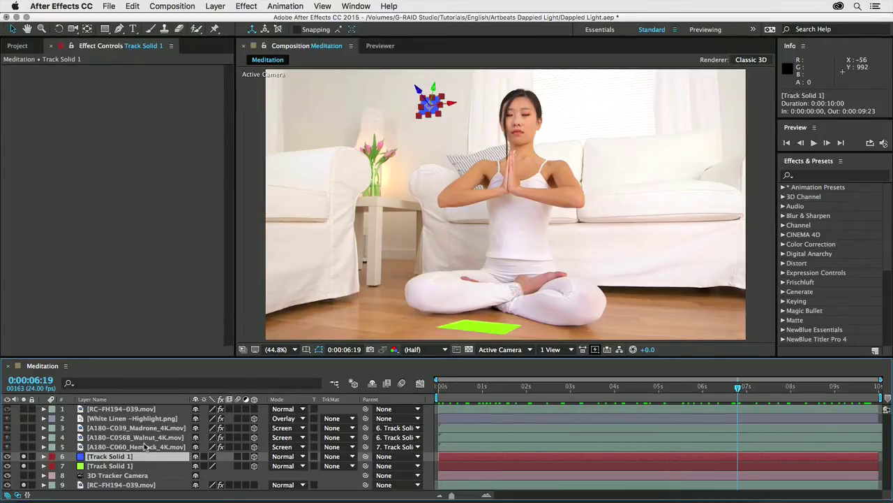
click(23, 456)
click(23, 466)
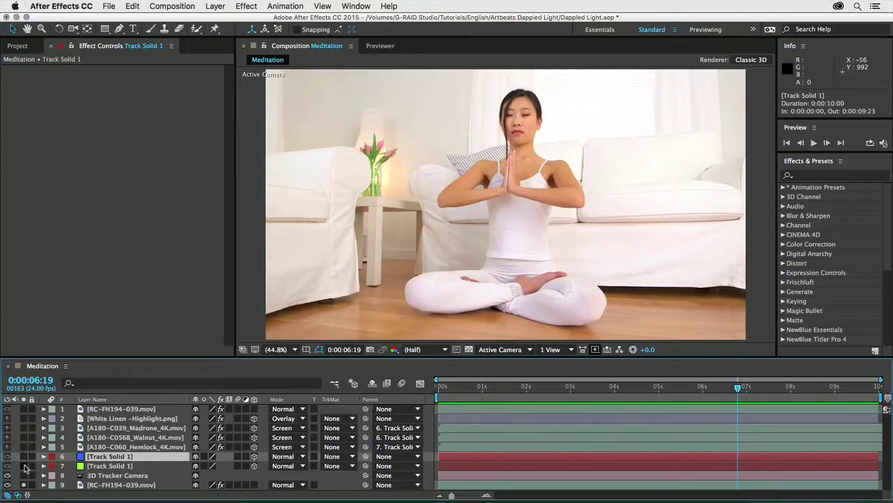
Scrub A180-C060_Hemlock_4K.mov in its own Layer panel, then return to the Meditation comp
click(115, 447)
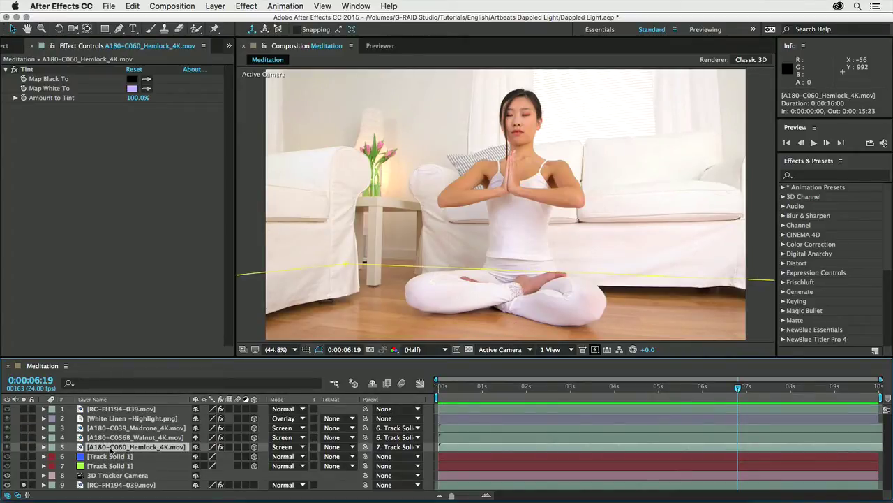
double_click(112, 450)
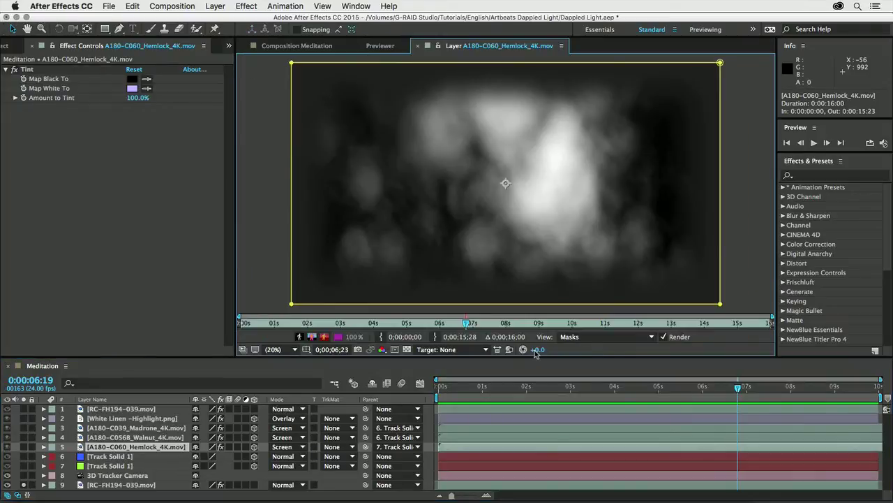
drag(467, 326, 652, 324)
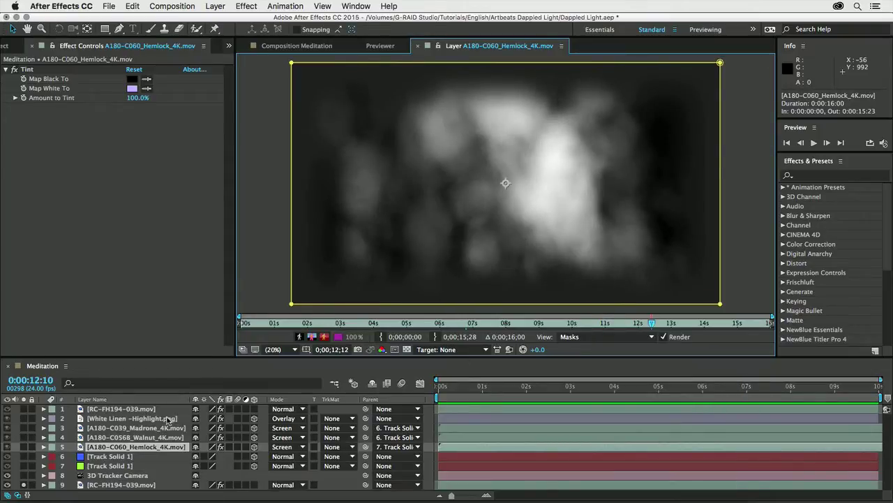
click(292, 46)
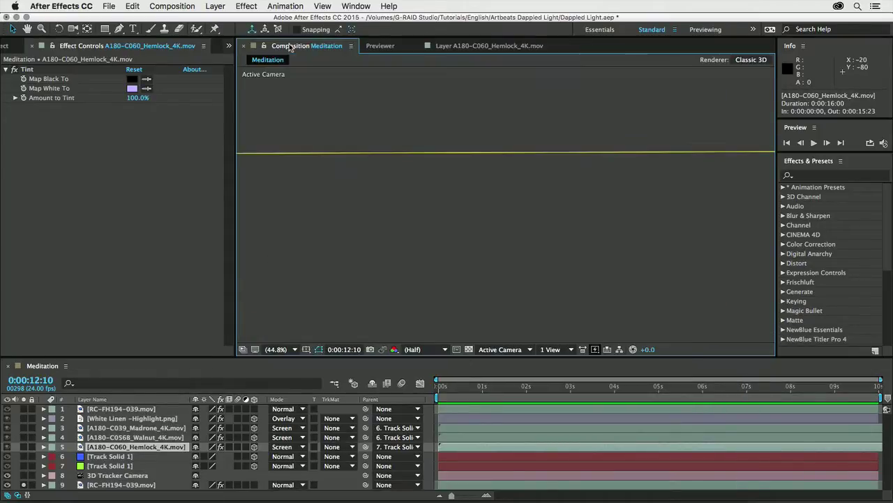
At 3 s, inspect the Hemlock layer's mask and solo it, then scrub to 5 s
click(589, 386)
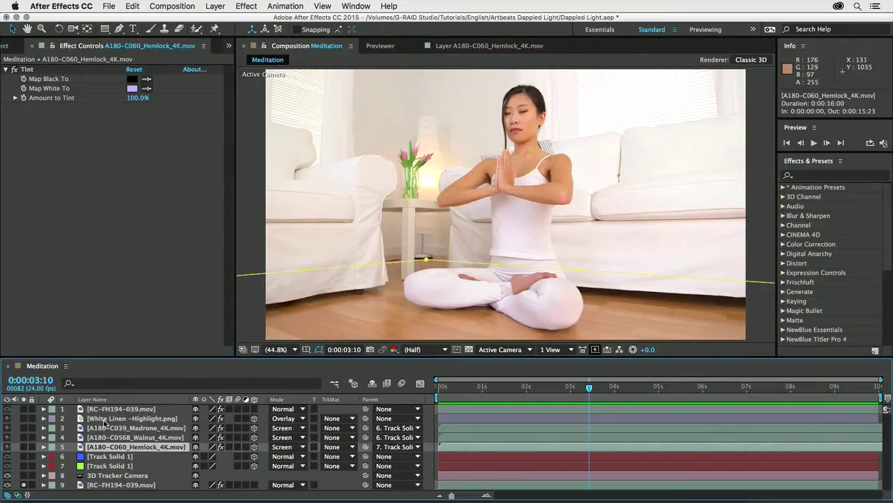
key(m)
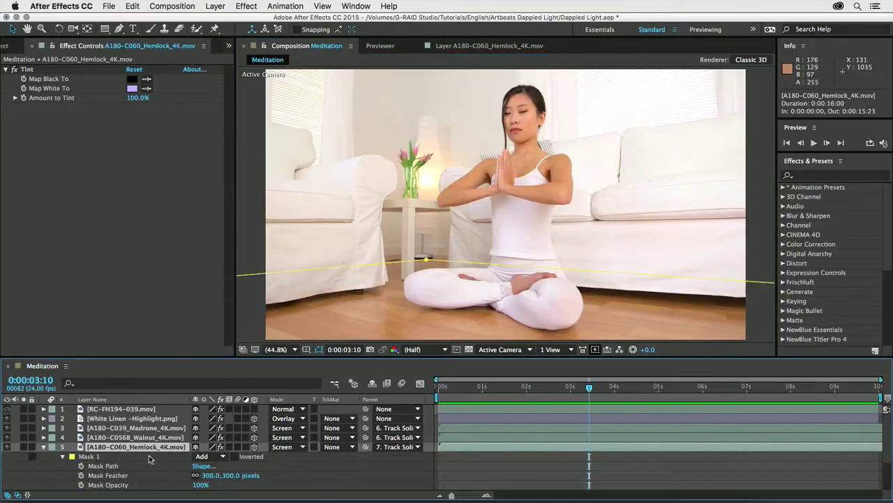
click(23, 447)
scroll(148, 461, down, 1)
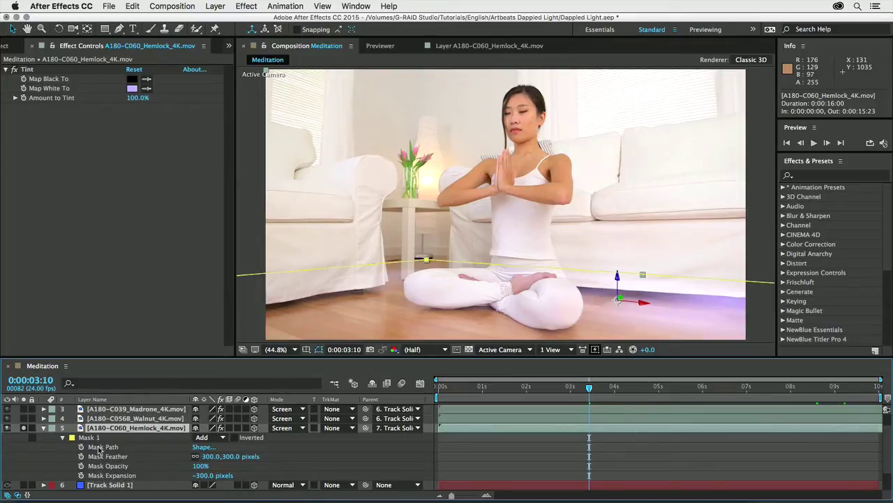
click(43, 428)
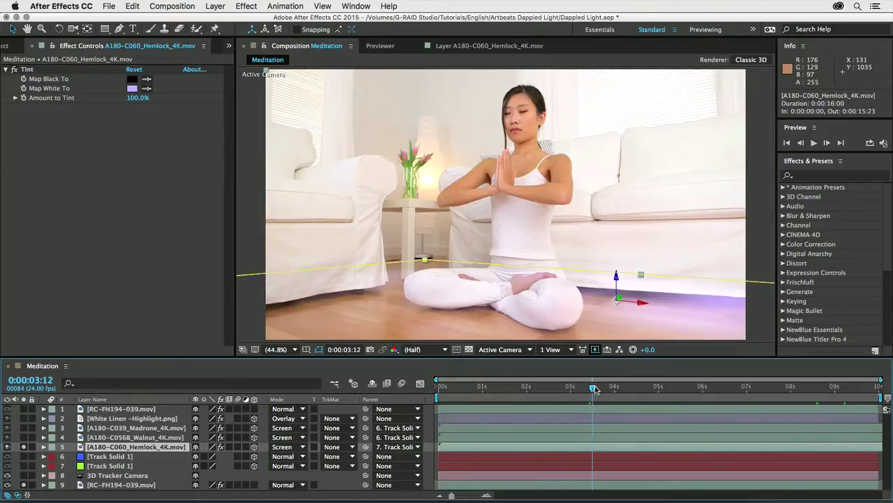
drag(591, 388, 808, 388)
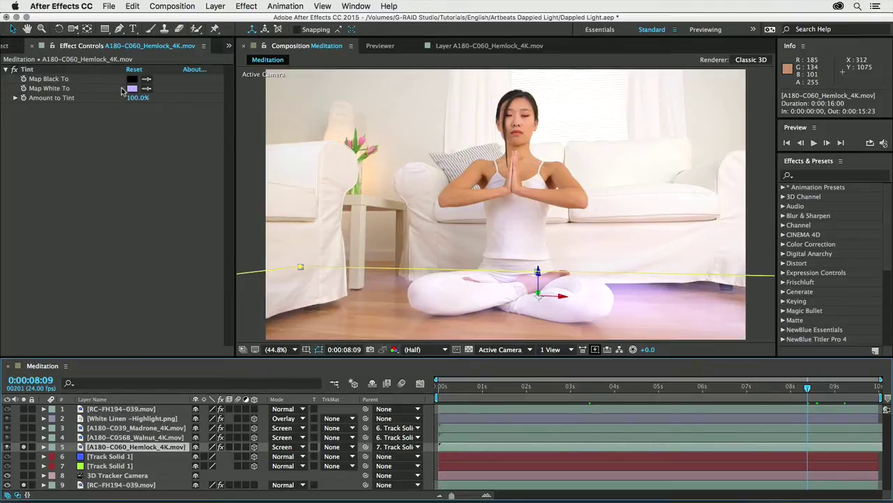
Keep the Hemlock blend mode as Screen, scrub the preview, and solo the Walnut texture
click(282, 446)
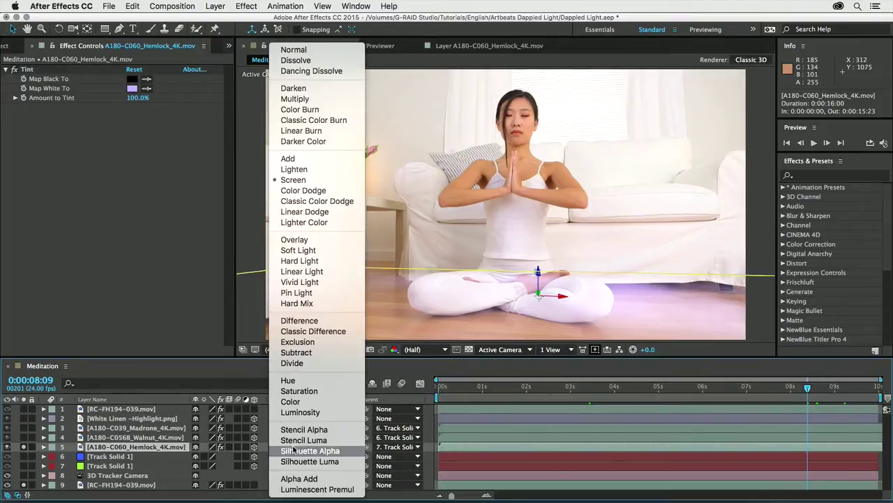
click(160, 181)
drag(723, 389, 814, 389)
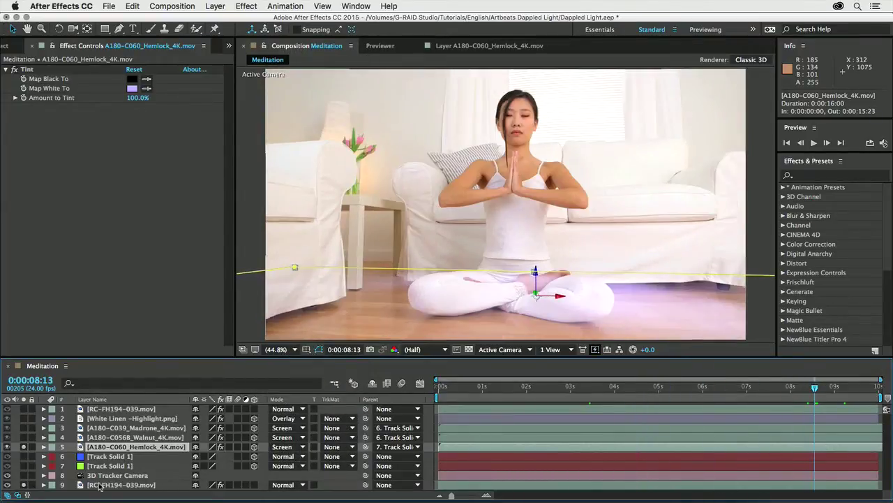
click(24, 440)
Scrub the Walnut clip's light streaks in its Layer panel, then return to Meditation
click(98, 438)
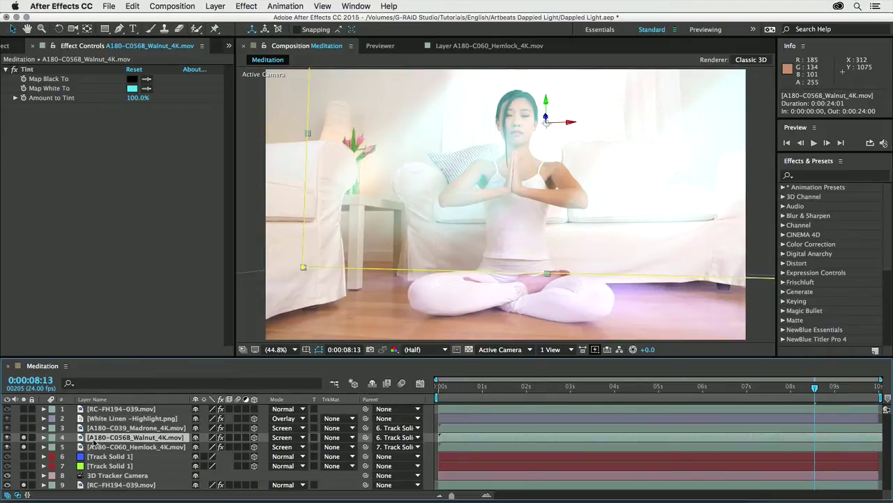
double_click(105, 438)
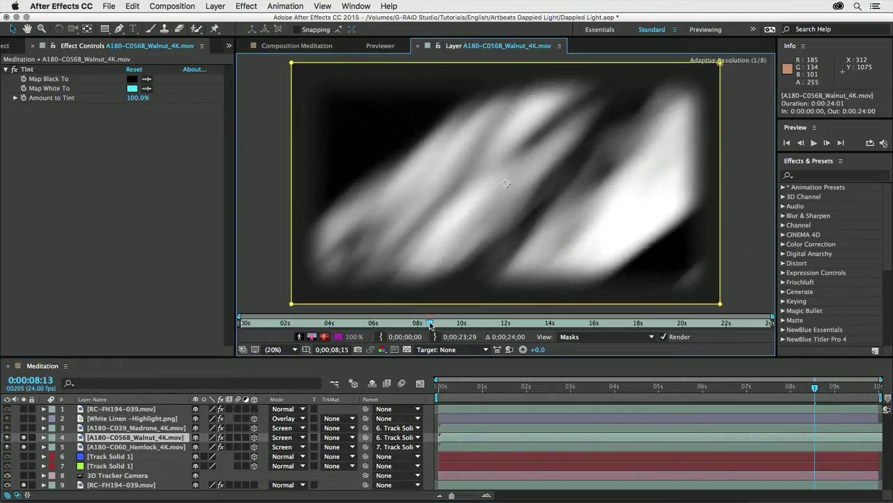
drag(436, 325, 307, 325)
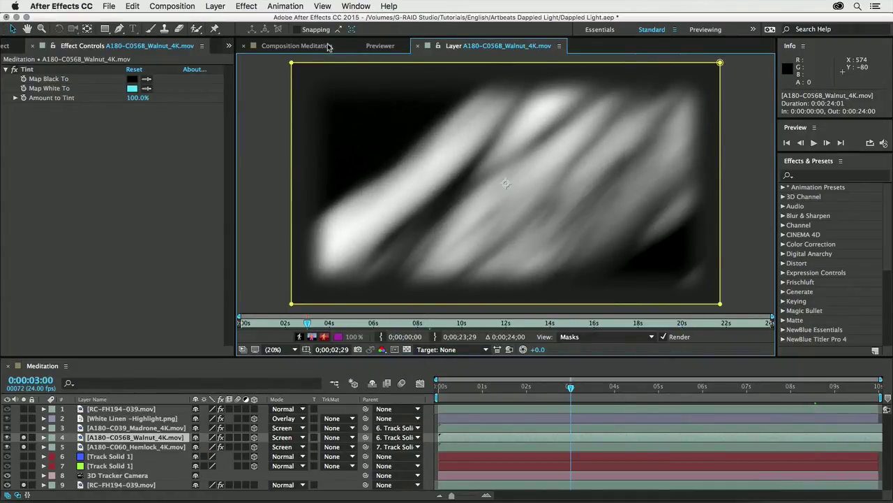
click(297, 46)
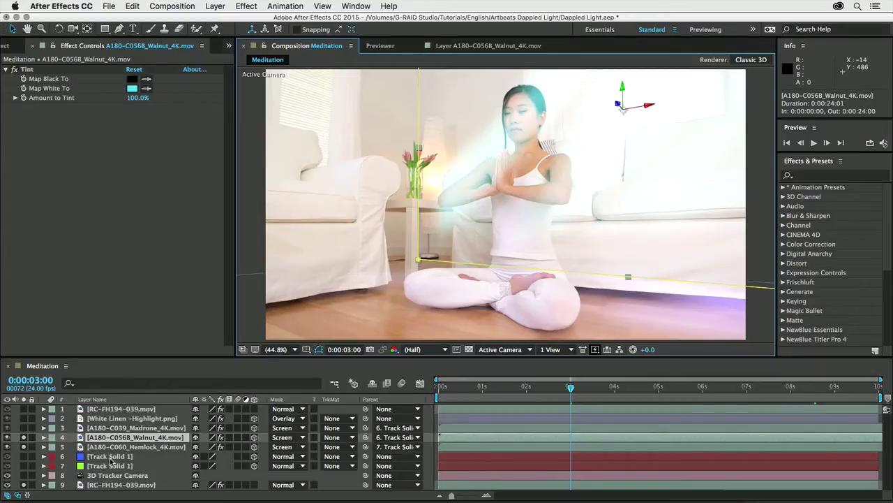
Check the blue track solid and the Walnut layer's 19.0°, 0.0°, 0.0° orientation
click(7, 456)
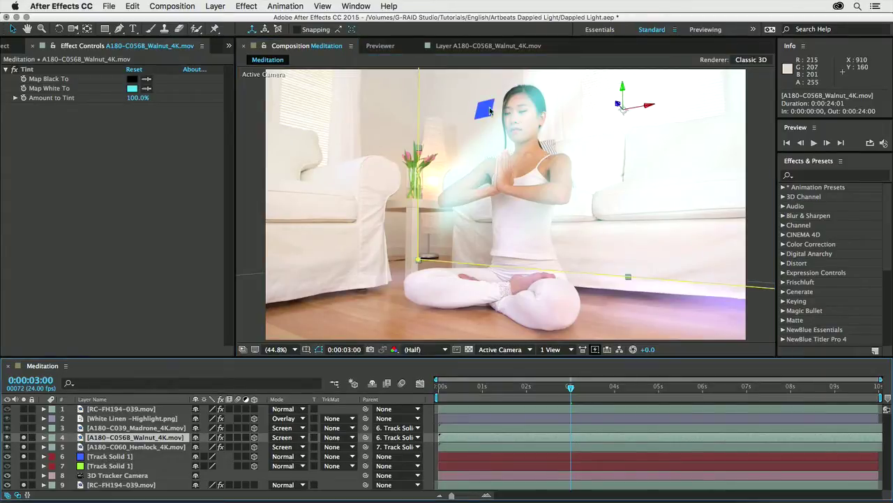
click(27, 457)
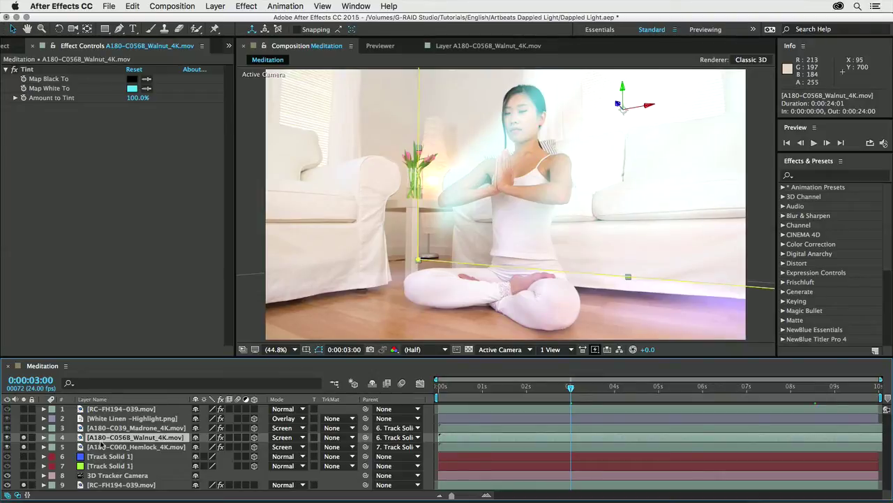
key(r)
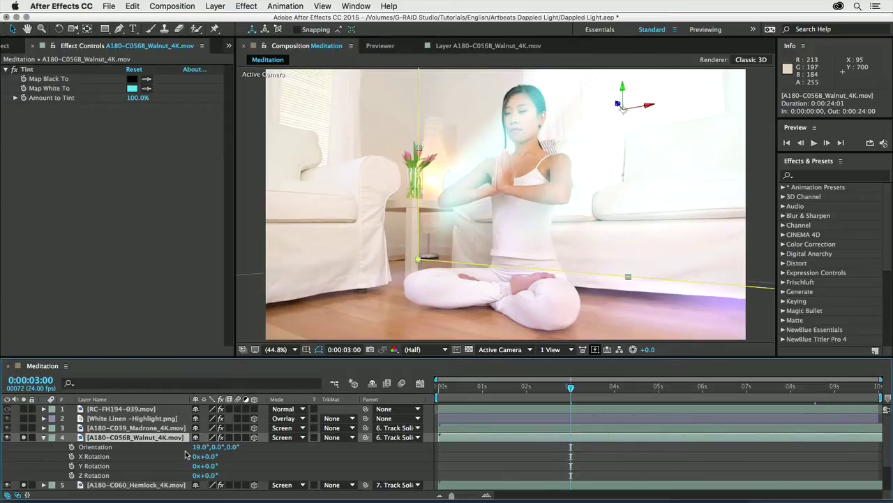
key(r)
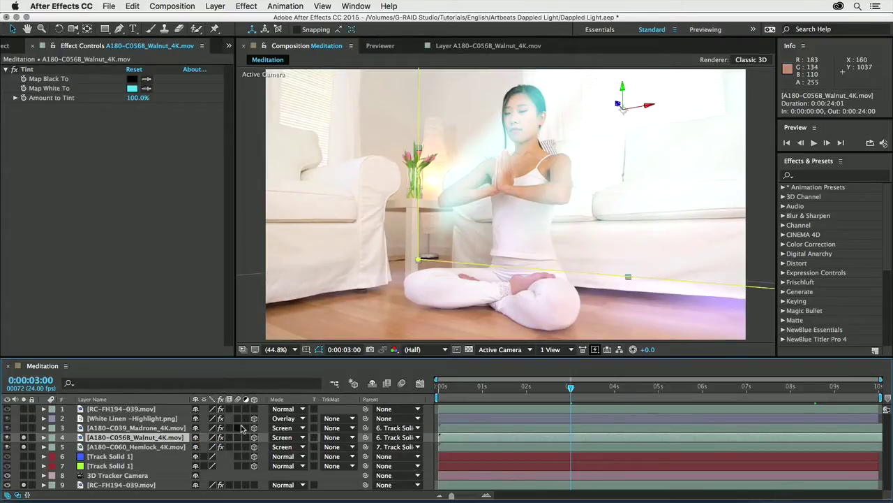
Solo the Madrone texture, scrub its streaks in the Layer panel, and return to Meditation
click(133, 428)
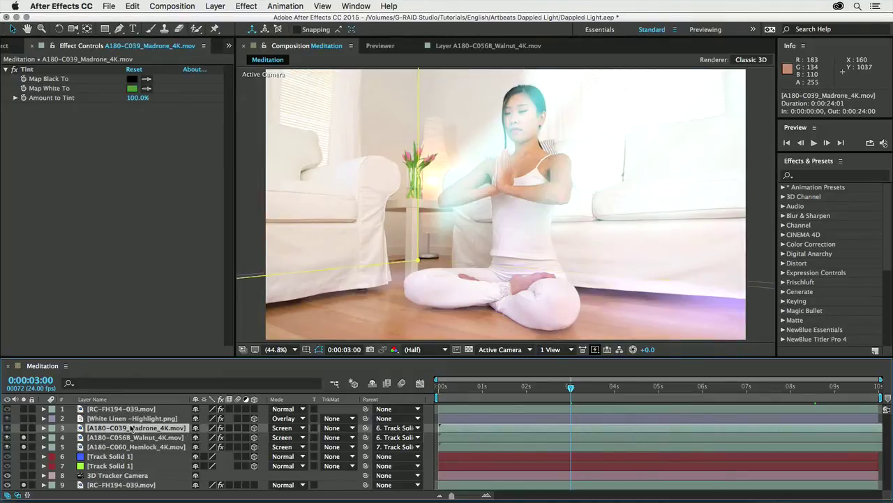
click(24, 437)
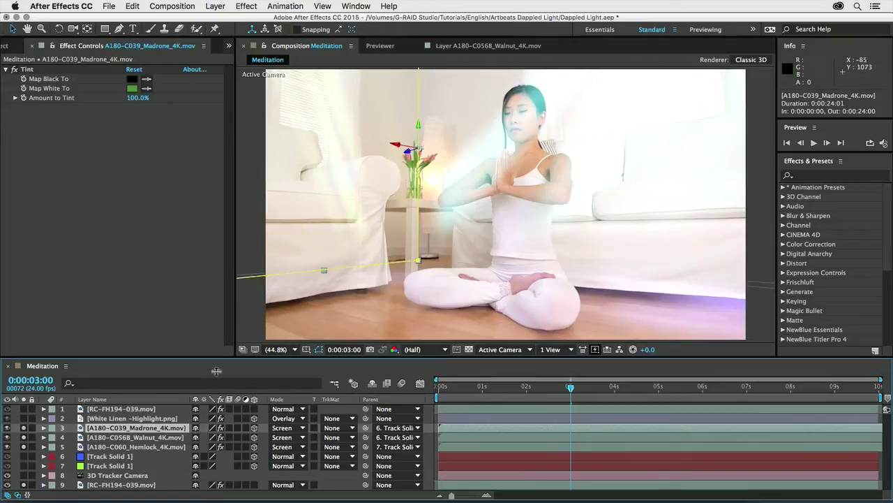
double_click(130, 428)
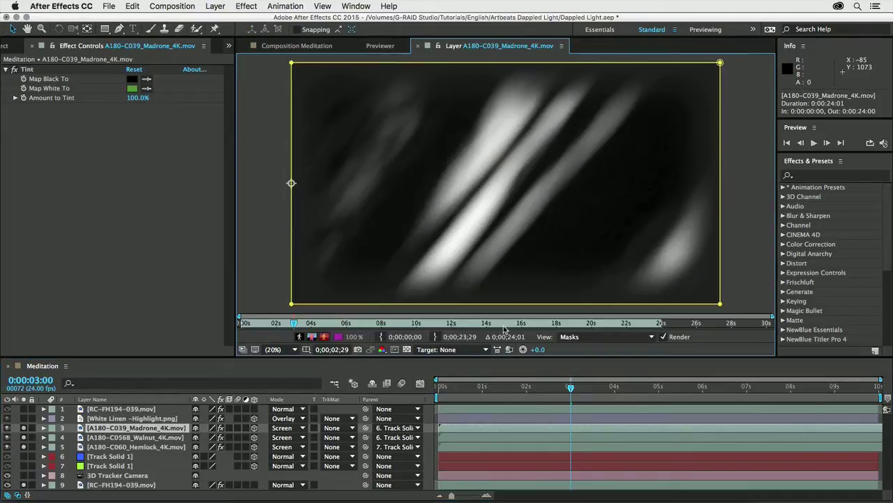
drag(591, 325, 343, 331)
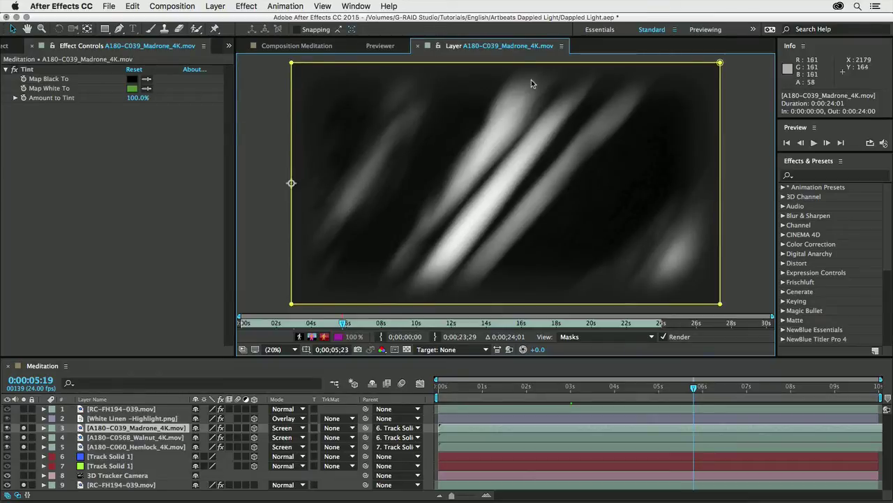
click(301, 46)
click(149, 418)
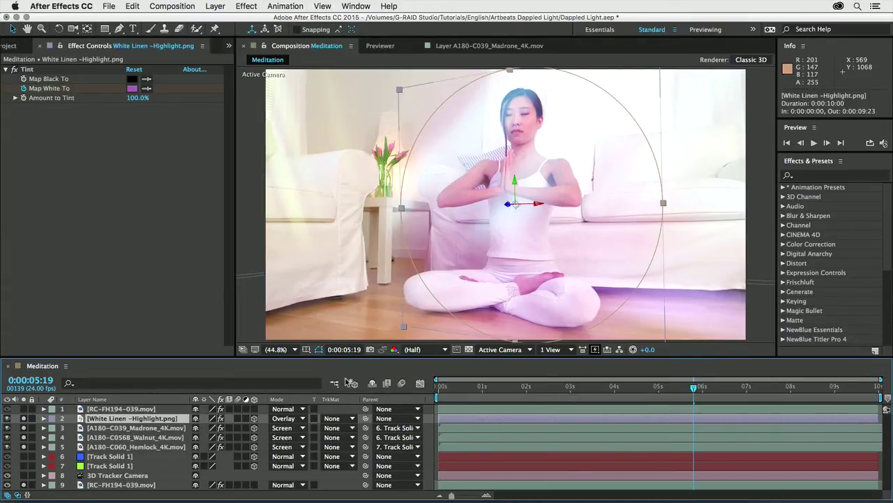
Check White Linen's animated properties, view its full unmasked image, then return to Meditation
key(u)
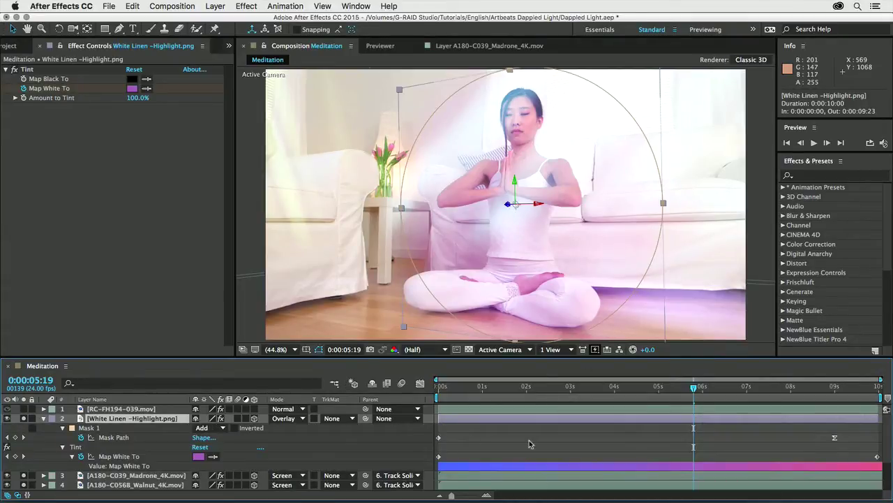
key(u)
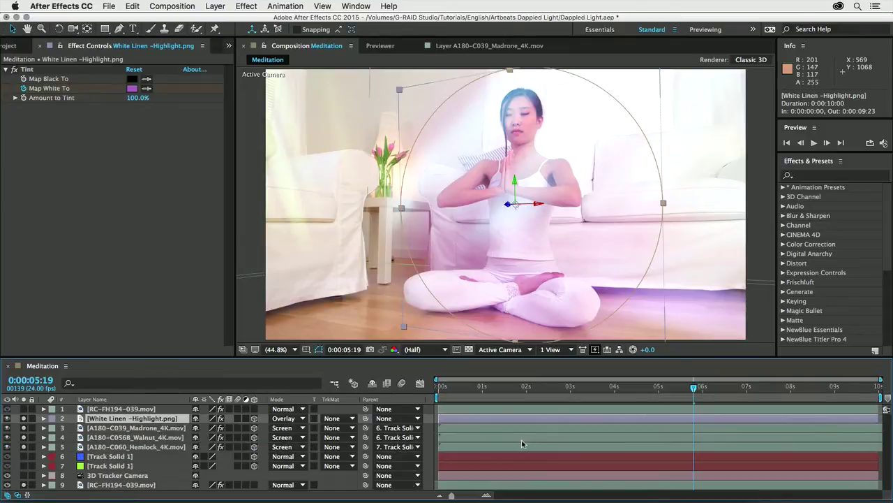
double_click(103, 419)
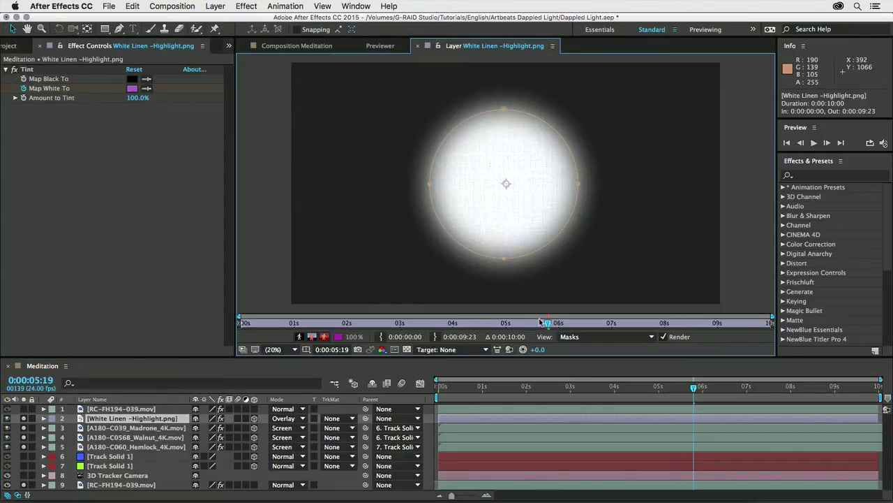
click(586, 337)
click(578, 346)
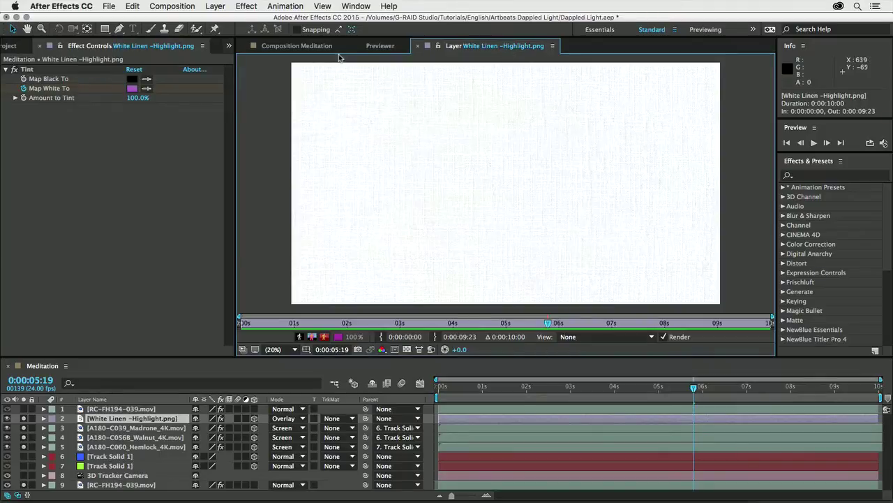
click(302, 46)
Select the RC-FH194-039 footage layer and hide both track solids
click(105, 409)
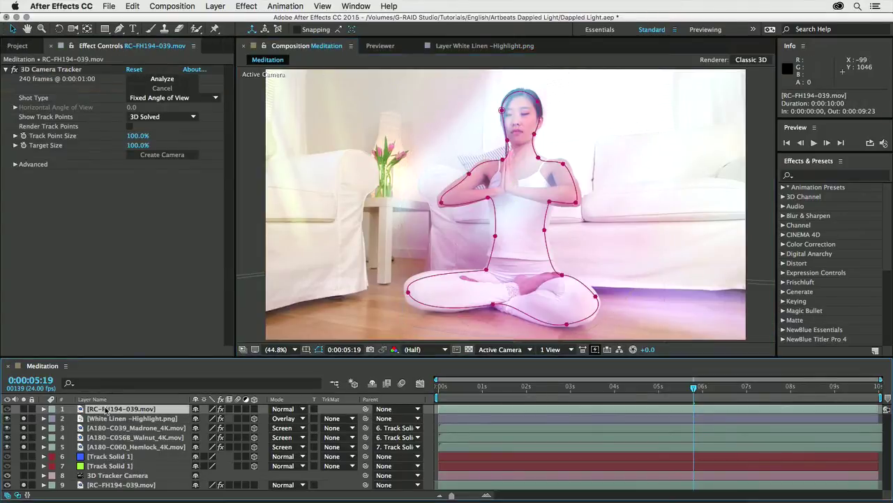
click(153, 419)
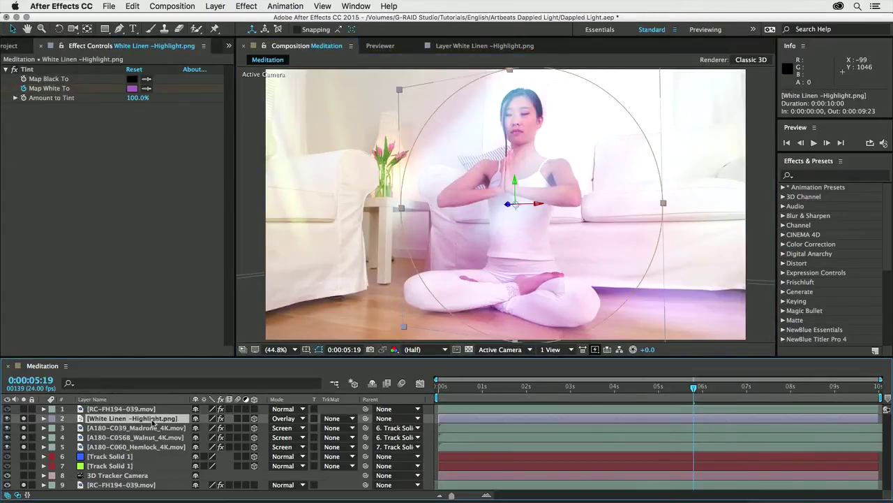
click(111, 410)
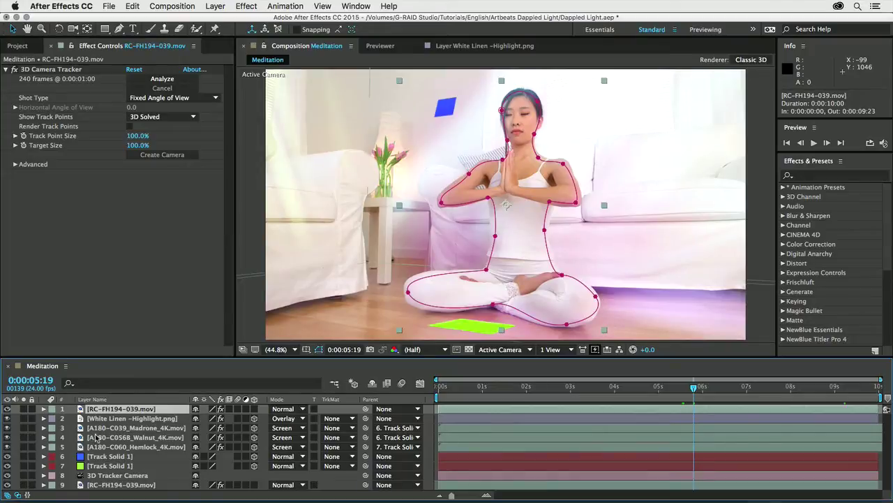
click(7, 456)
click(7, 466)
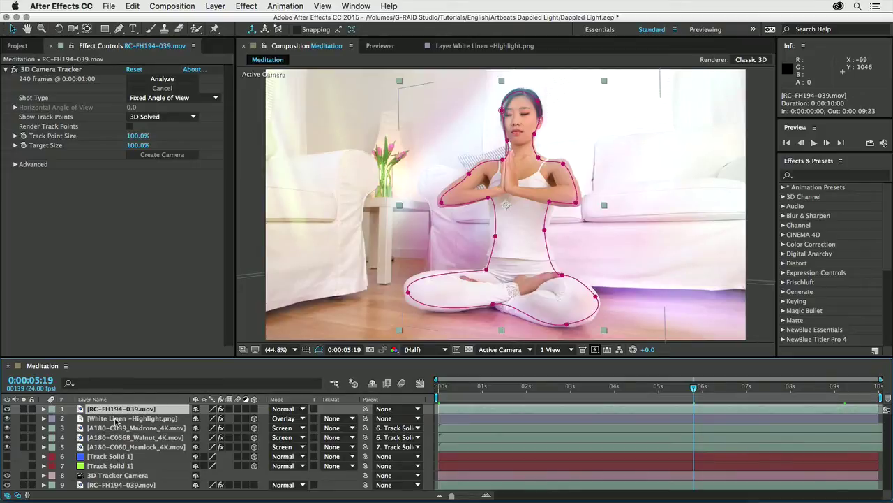
Review the footage layer's mask path keyframes, then preview the full composite from frame one
drag(693, 386, 883, 402)
key(m)
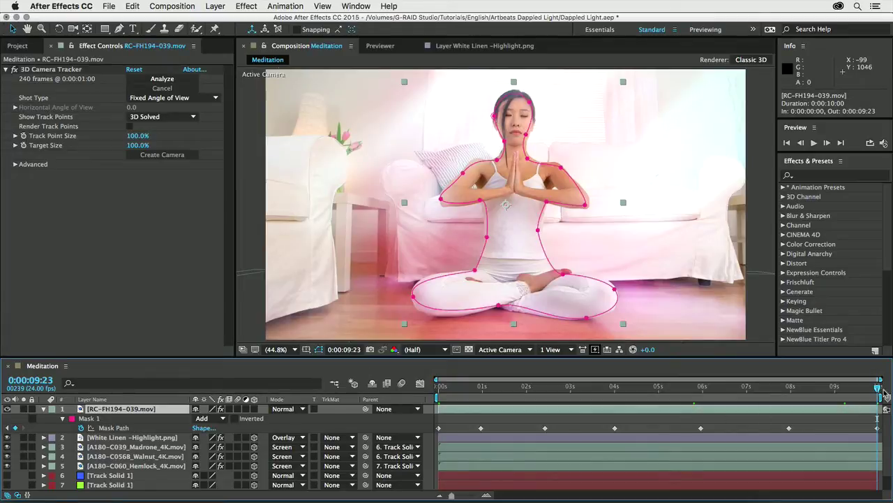
drag(877, 389, 488, 388)
key(Home)
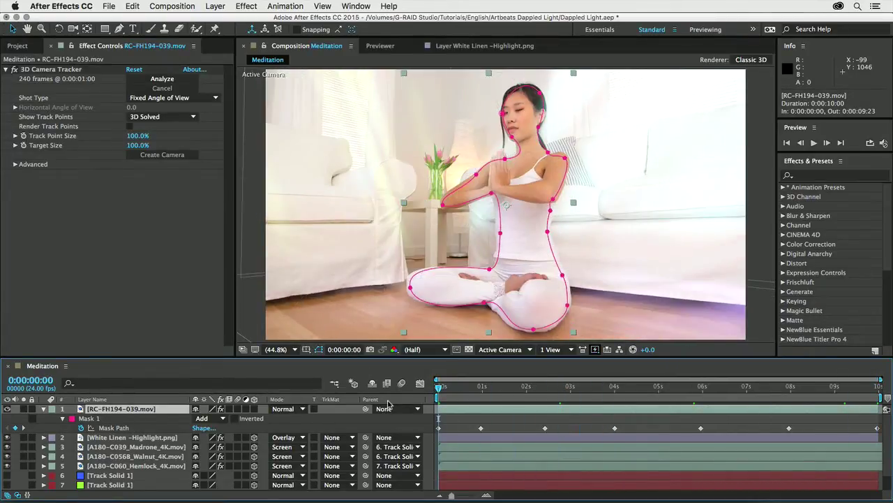
click(43, 410)
key(space)
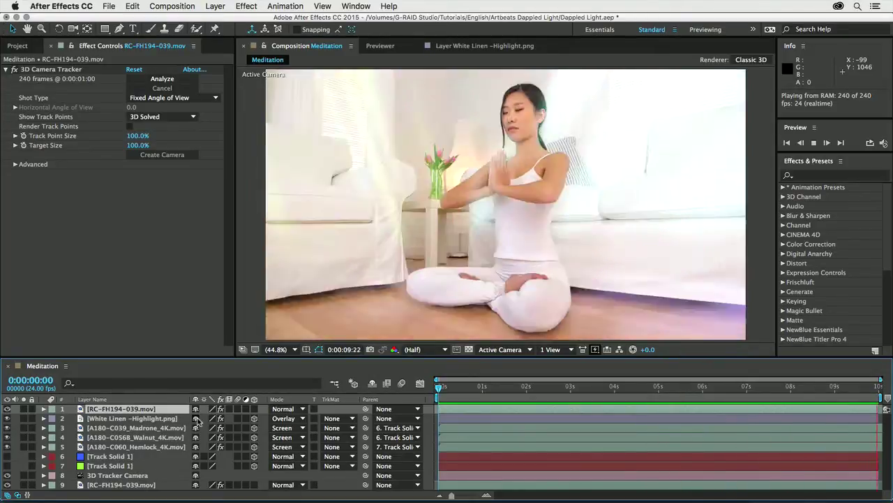
key(space)
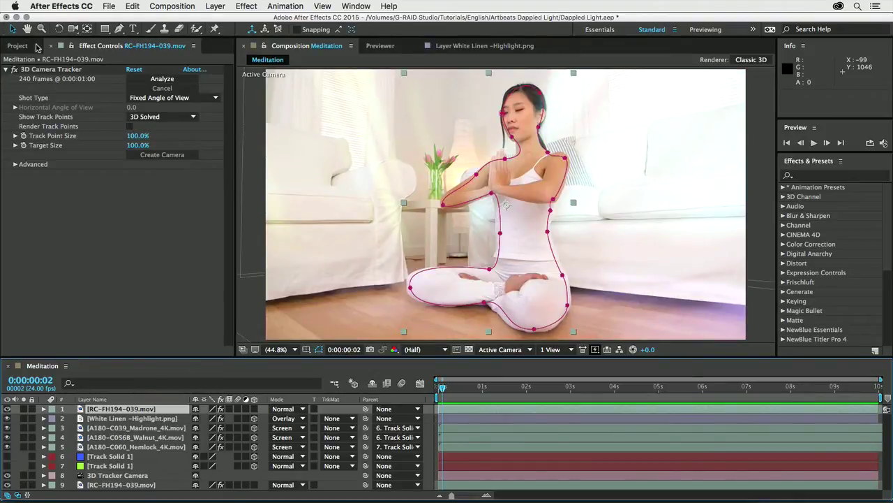
Open the Sitting and Tapping comp and preview the RP-FH119-93 base clip soloed
click(24, 46)
double_click(51, 168)
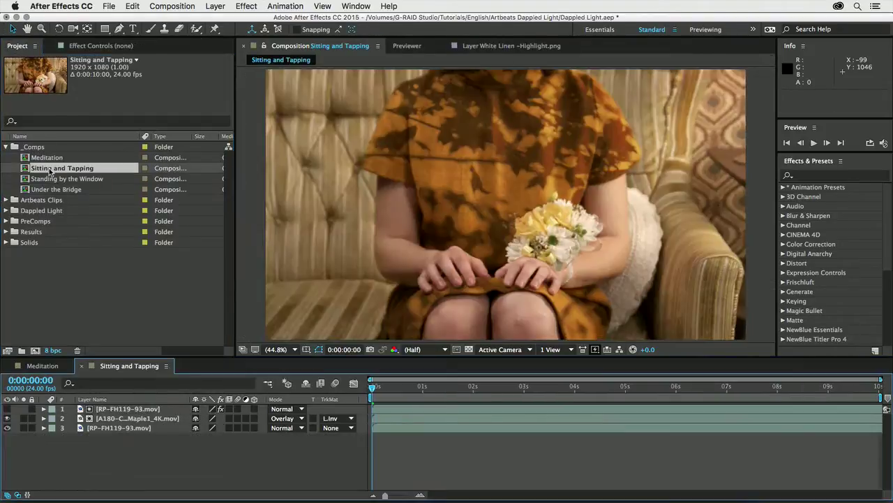
click(105, 429)
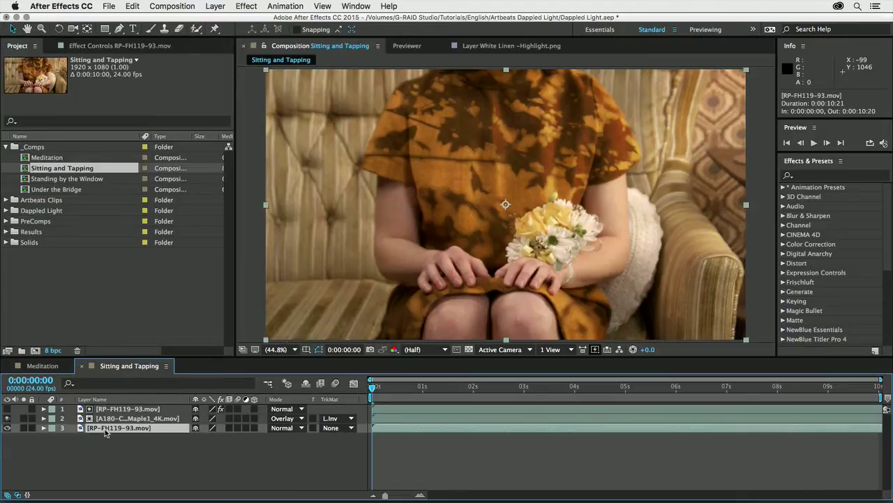
click(23, 428)
key(space)
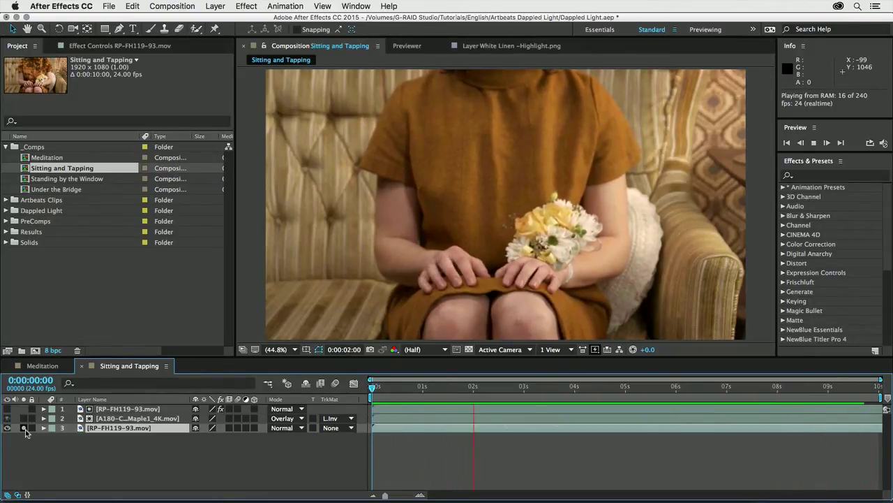
key(space)
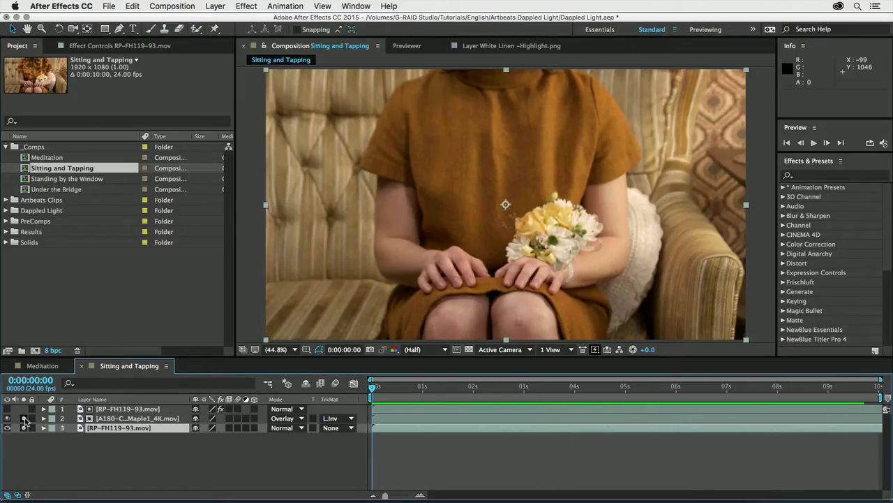
Solo the maple light leak, widen the layer names, and open A180-C086_Maple1_4K.mov in the Layer panel
click(24, 418)
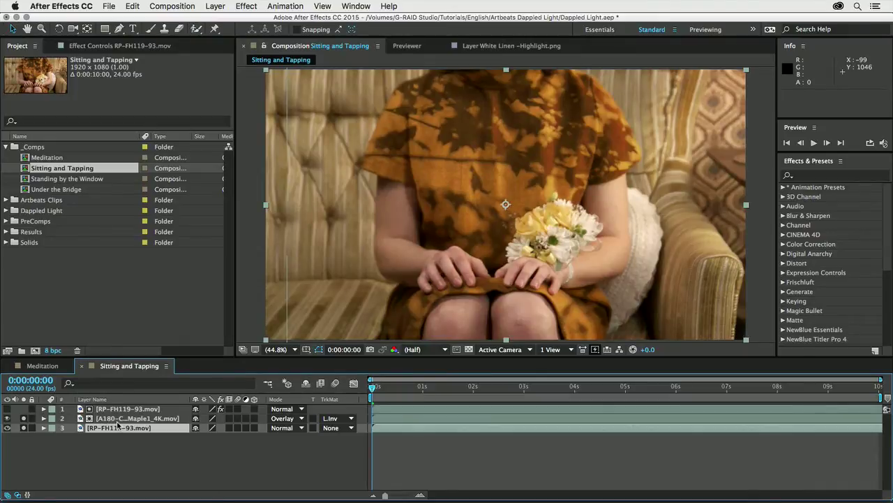
drag(189, 399, 233, 398)
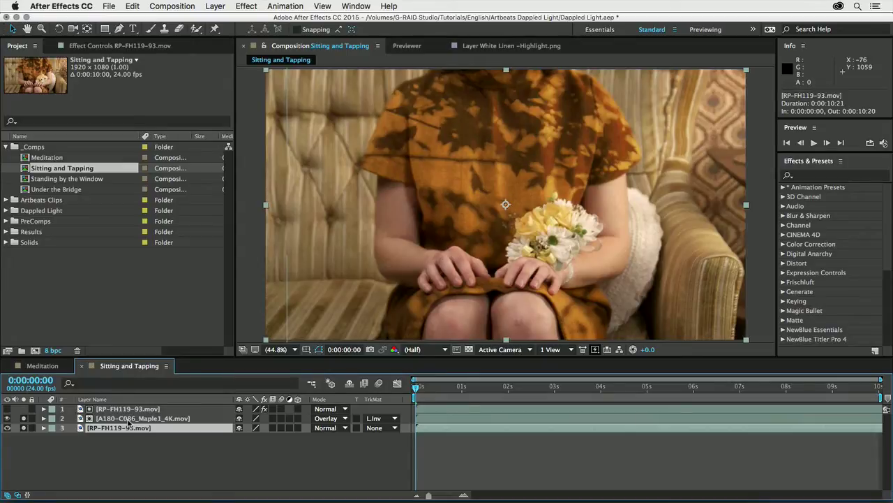
double_click(127, 420)
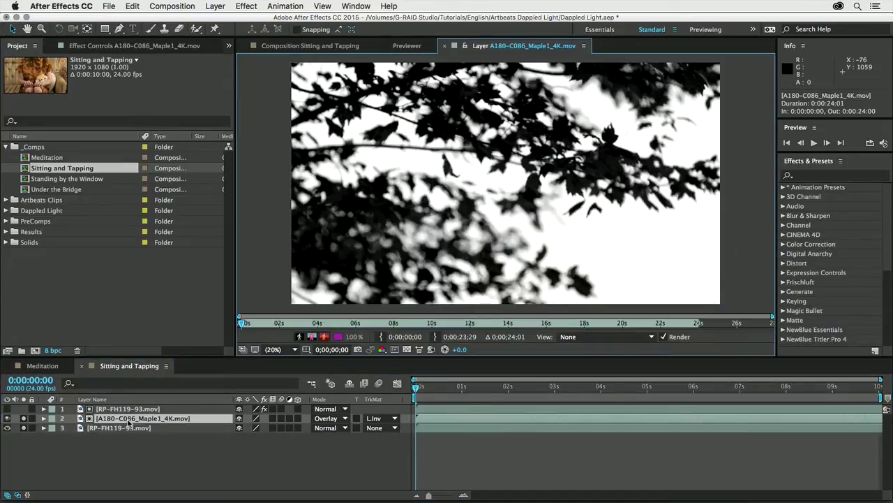
Play the A180-C086_Maple1_4K.mov clip from near its start, then return to Sitting and Tapping
key(space)
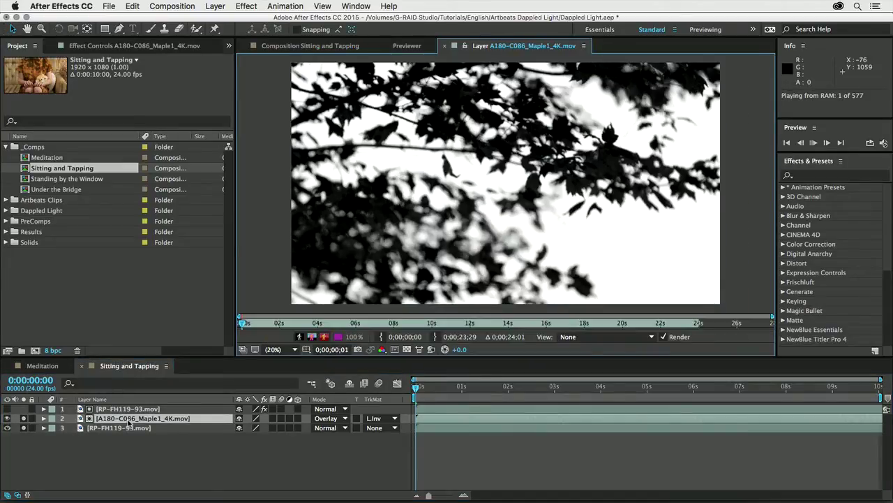
click(255, 325)
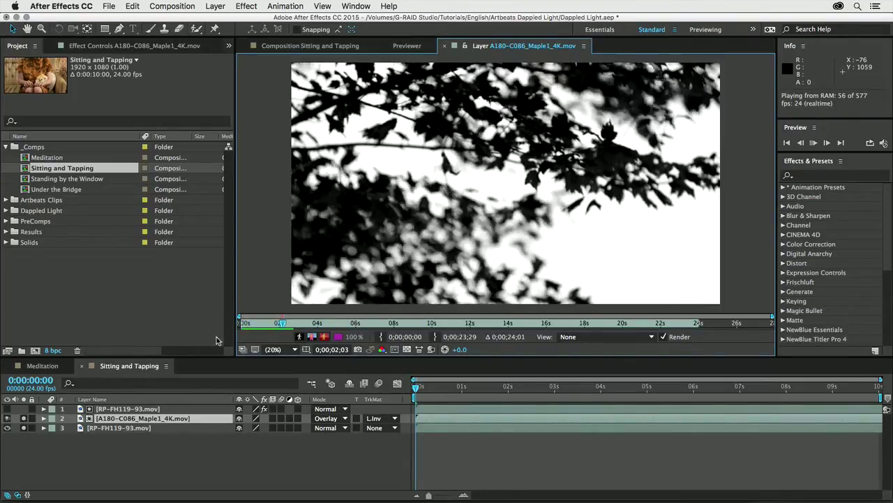
key(space)
key(space)
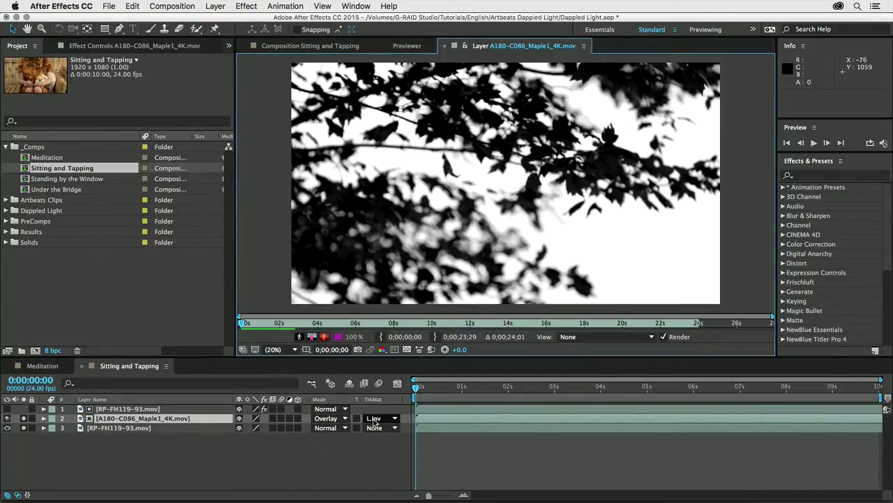
click(321, 46)
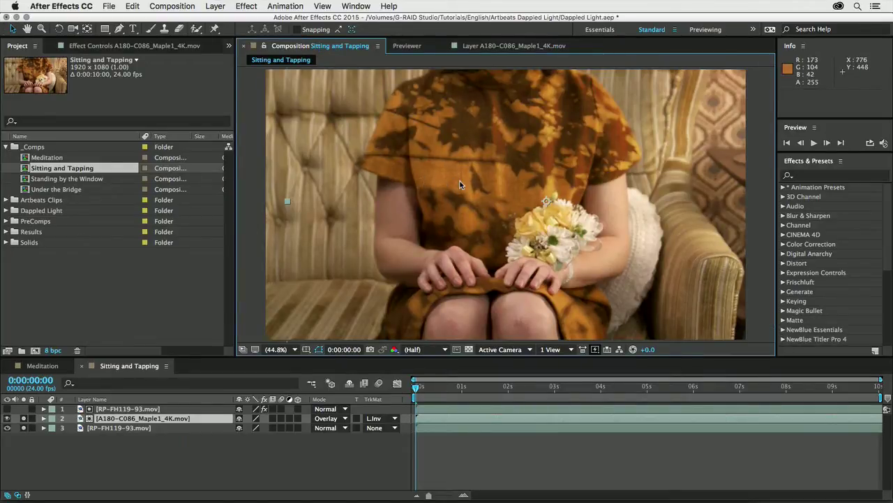
Hide the maple layer, show the top RP-FH119-93 layer, and scrub through its keyframed Mask 1
click(7, 418)
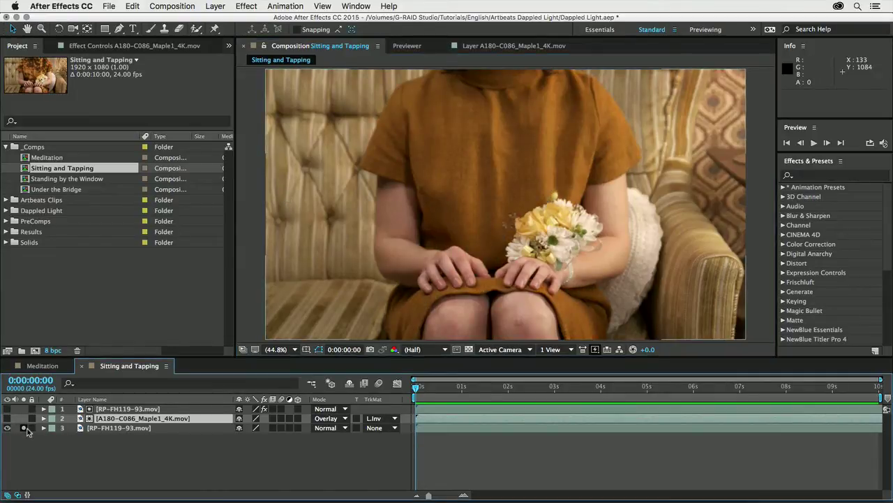
click(109, 409)
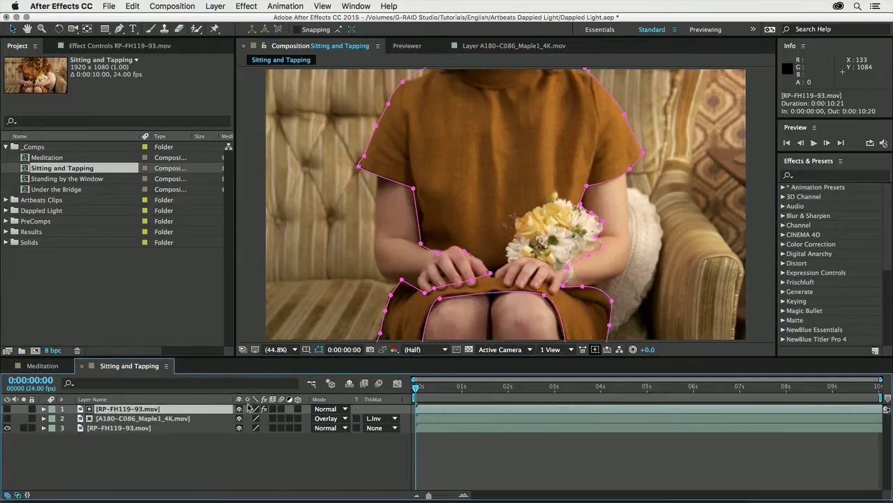
click(7, 409)
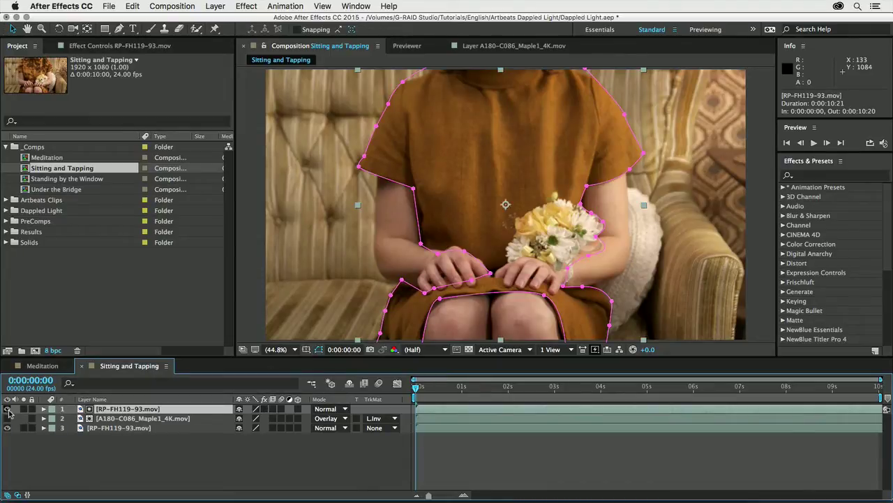
key(m)
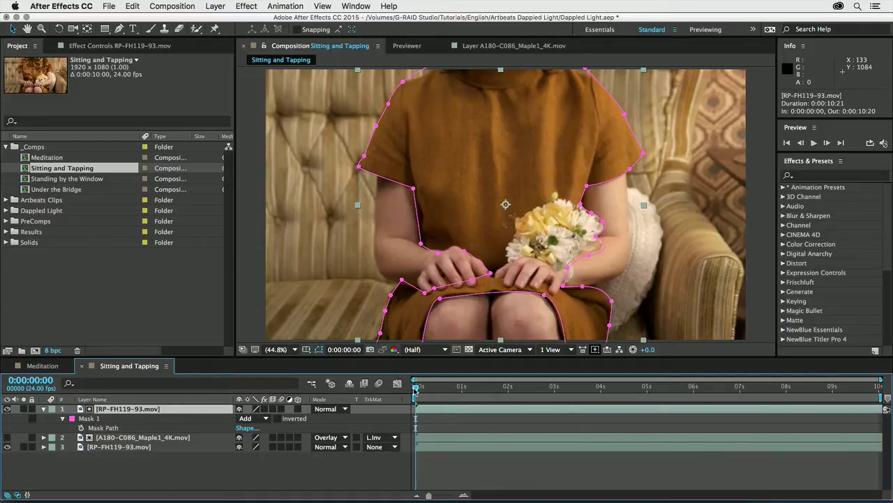
drag(416, 386, 888, 397)
key(Home)
Turn on the top layer's effects except Tint, Levels, Fill and Fast Blur, and hide the bottom clip
click(265, 409)
click(108, 47)
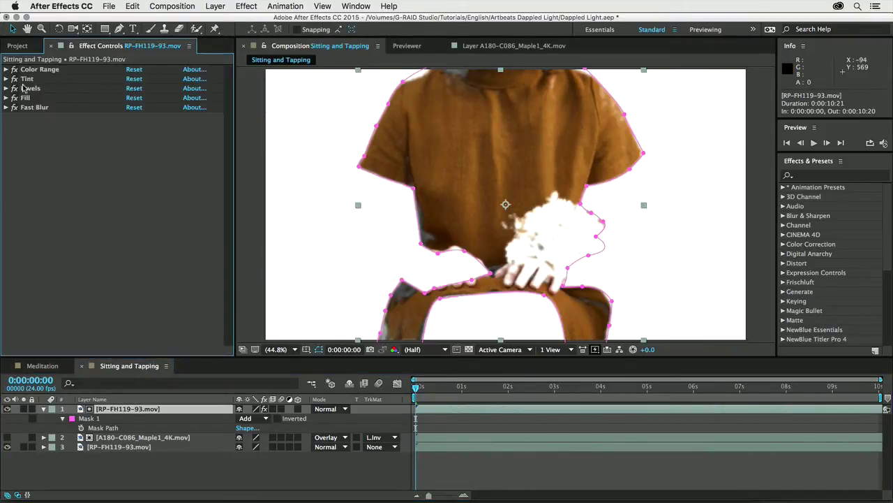
drag(14, 79, 14, 107)
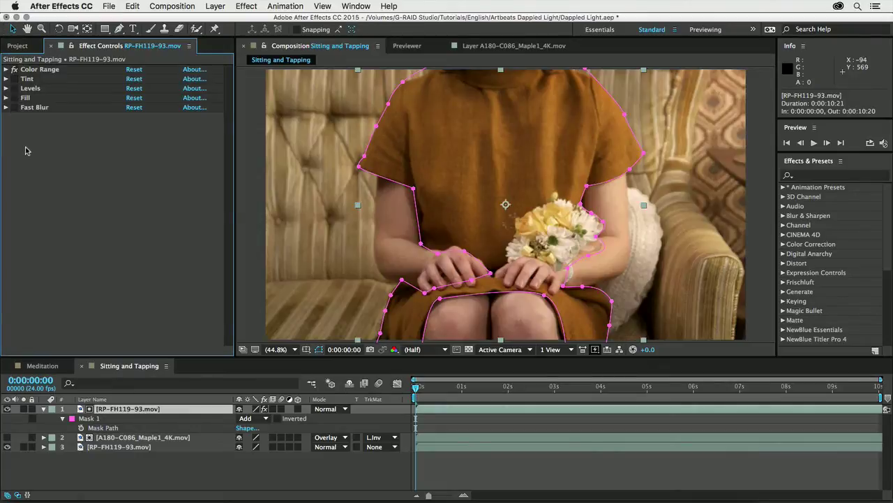
click(6, 70)
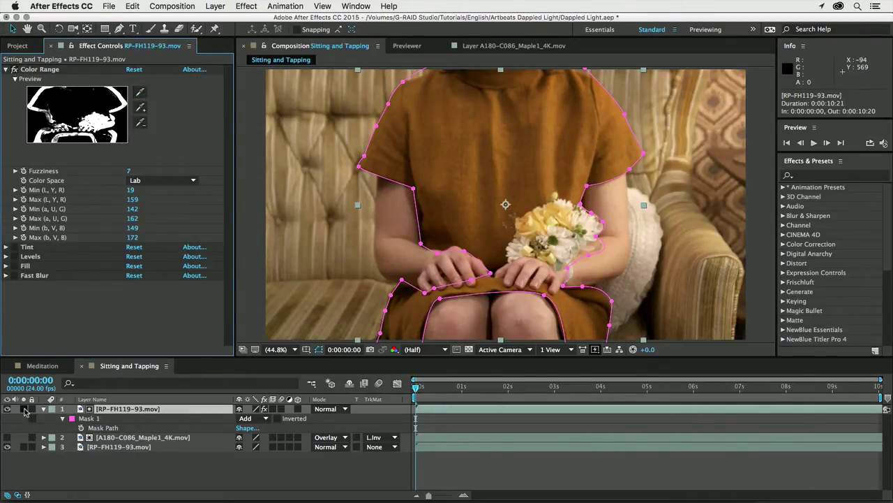
click(7, 447)
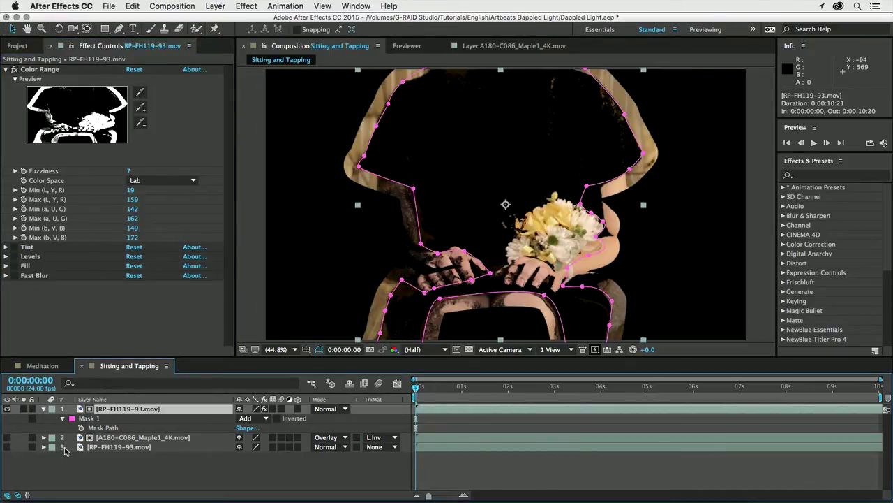
Set Mask 1 mode to None, compare Color Range off and on, and enable Tint
click(44, 71)
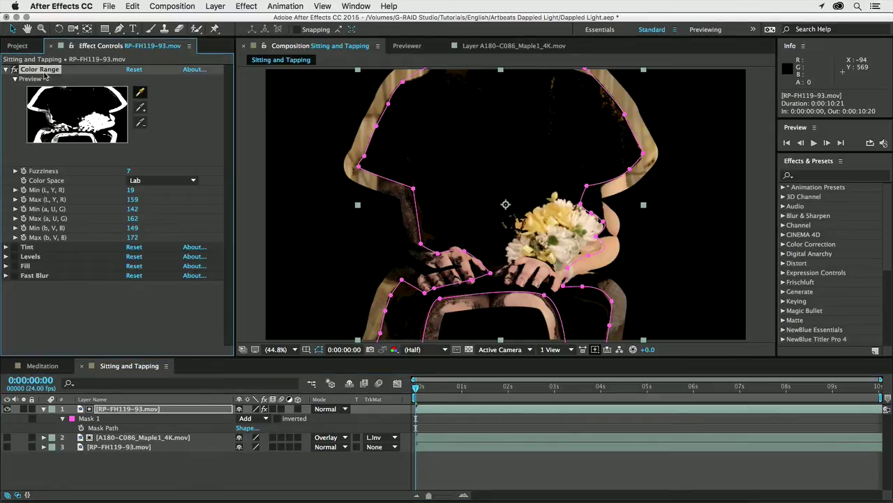
click(259, 420)
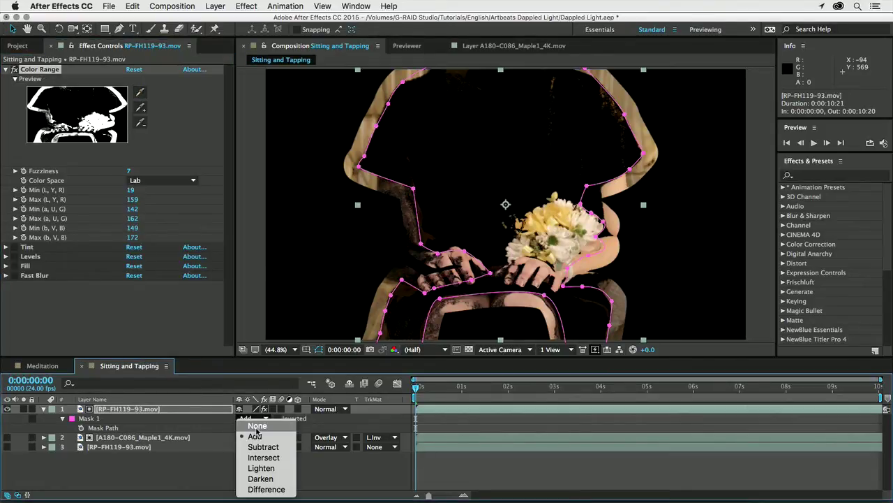
click(257, 426)
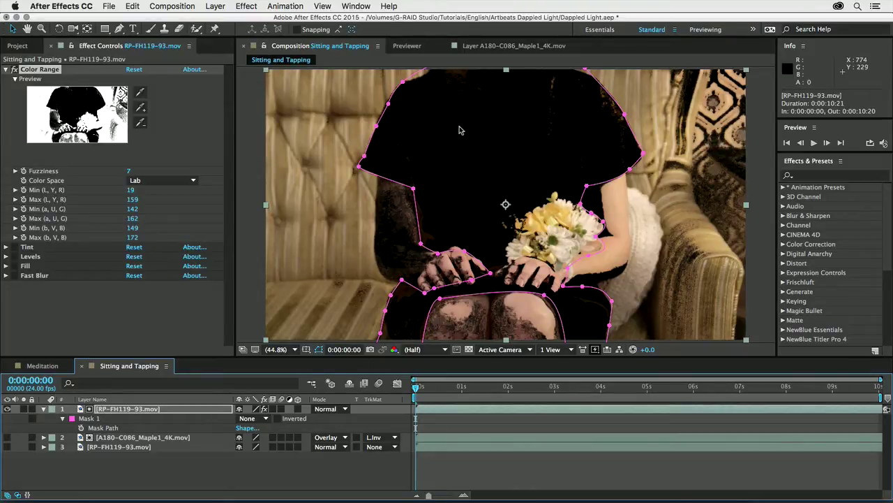
click(14, 69)
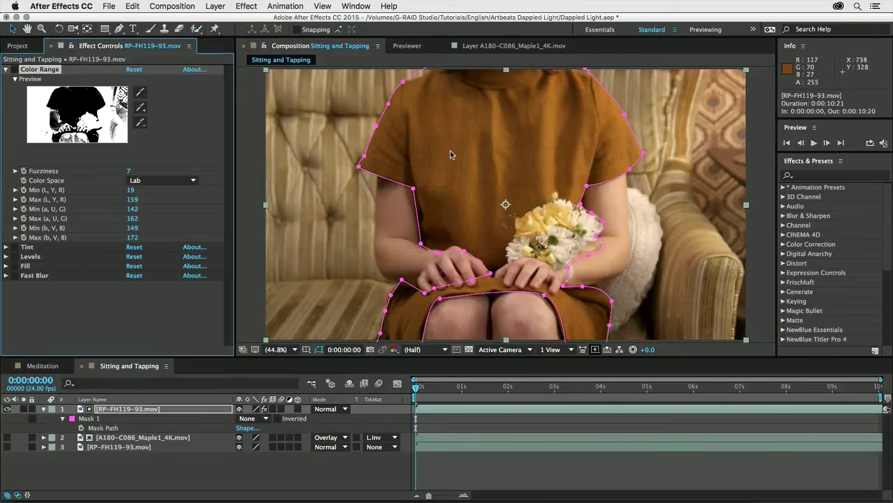
click(14, 69)
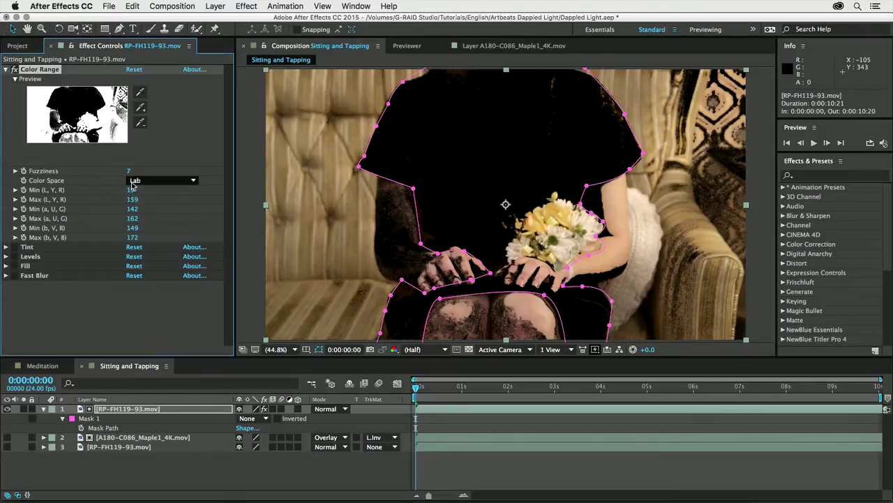
click(15, 247)
Turn on the Levels effect for a high-contrast matte, comparing it off and on
click(6, 71)
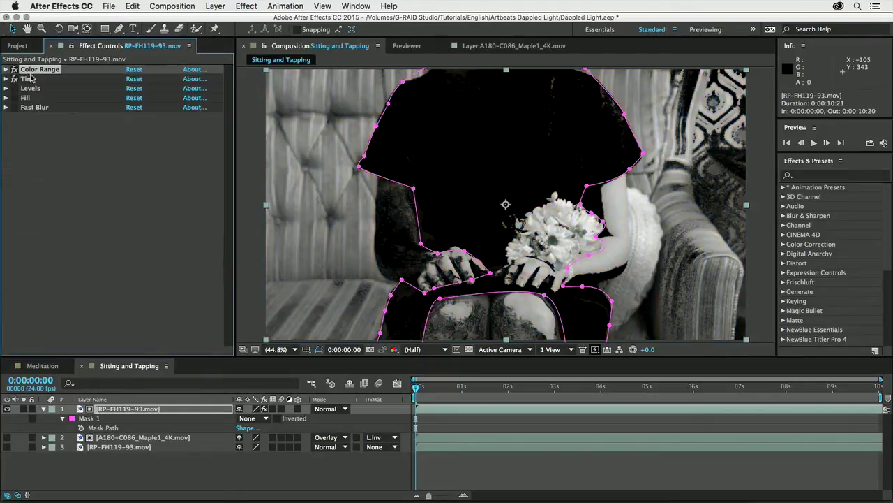
click(6, 80)
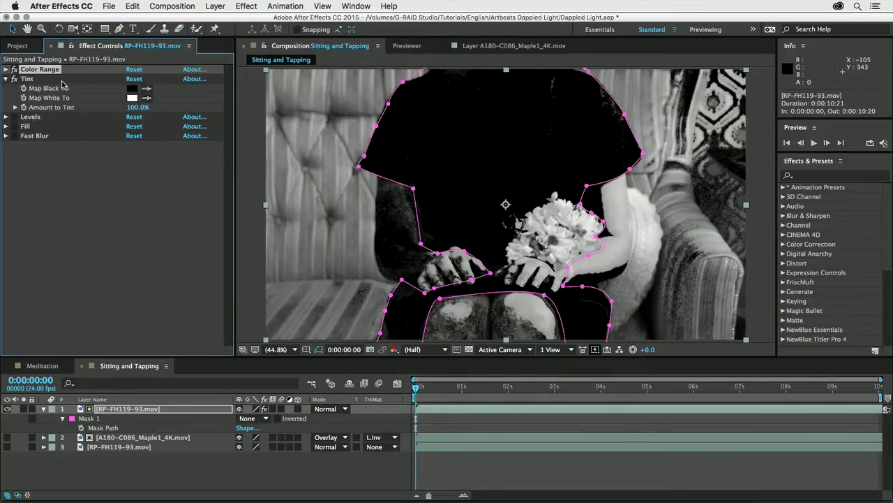
click(6, 79)
click(6, 89)
click(15, 89)
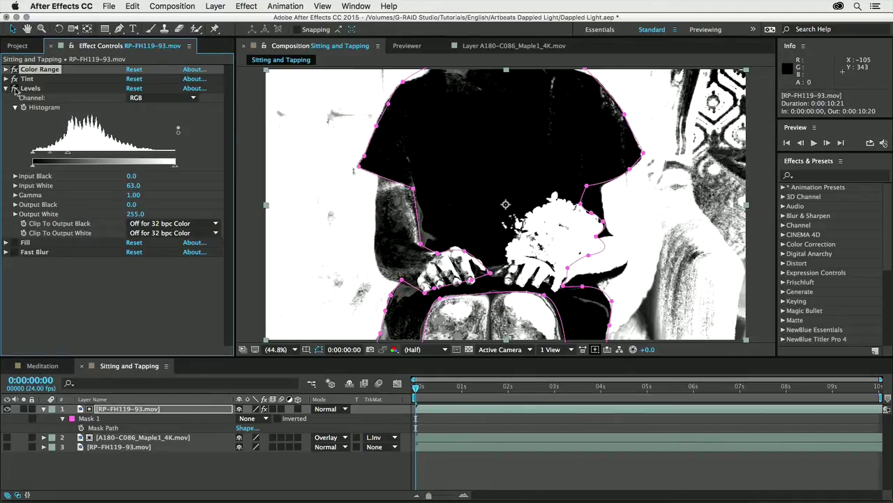
click(35, 89)
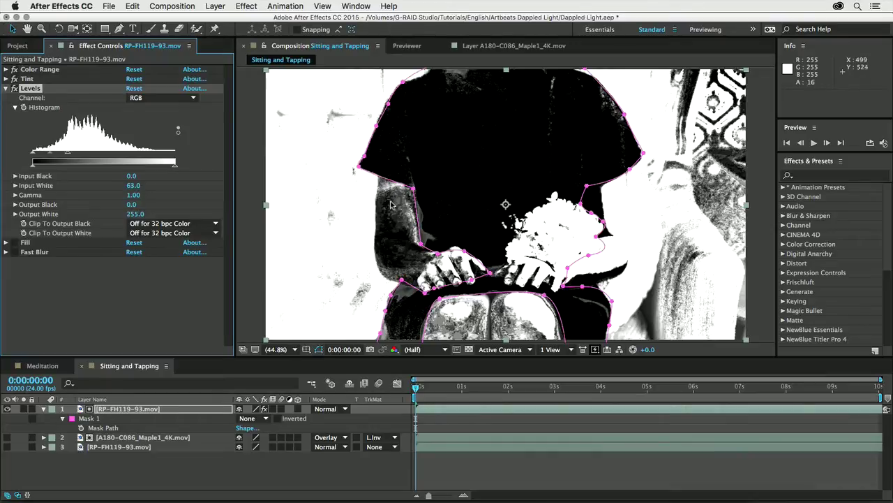
click(14, 89)
click(14, 89)
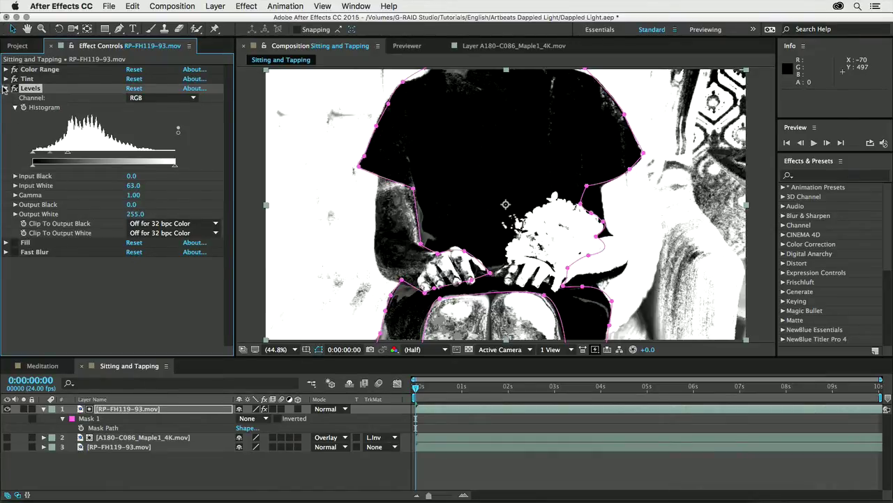
click(5, 89)
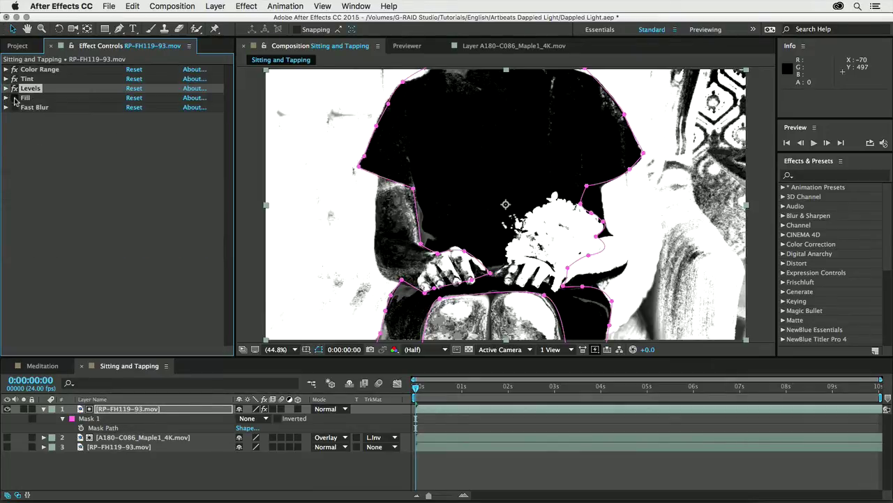
Enable the white Fill, try Mask 1 mode Add then None, and enable Fast Blur at Blurriness 10
click(14, 98)
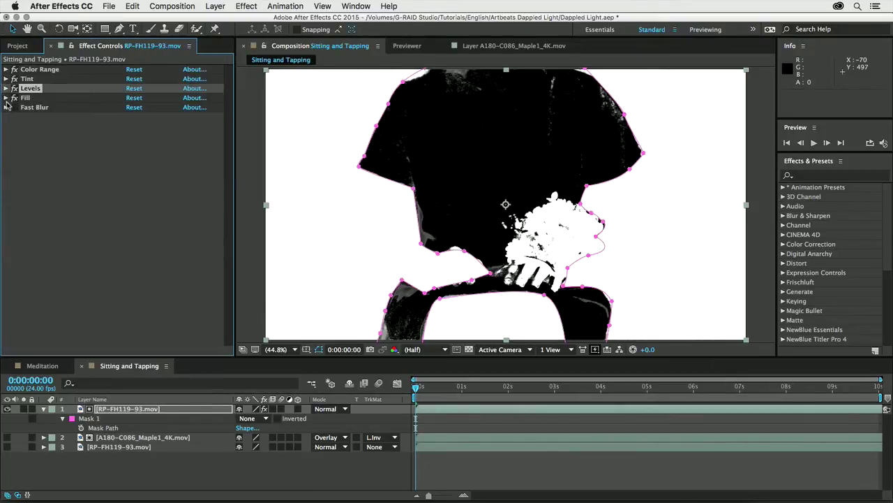
click(6, 98)
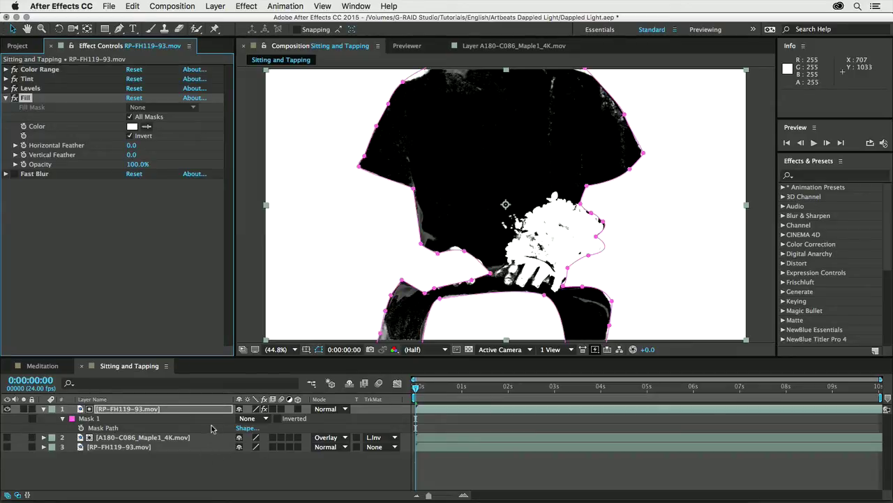
click(252, 418)
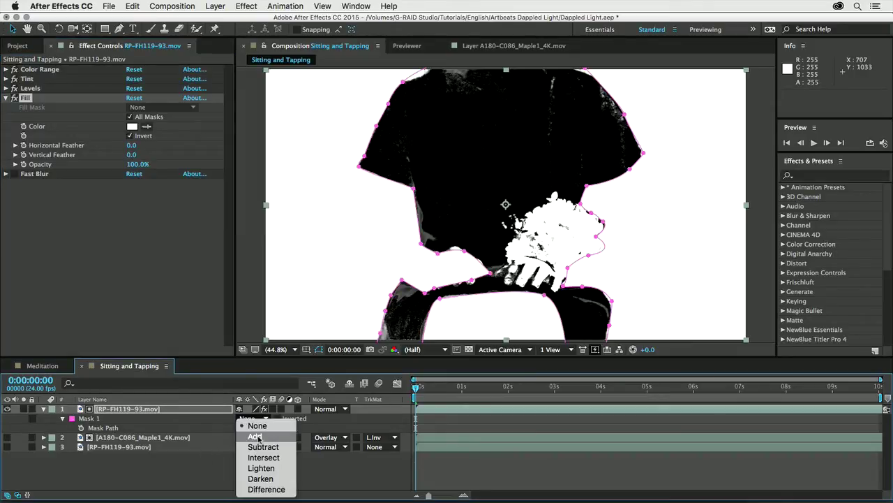
click(255, 437)
click(254, 418)
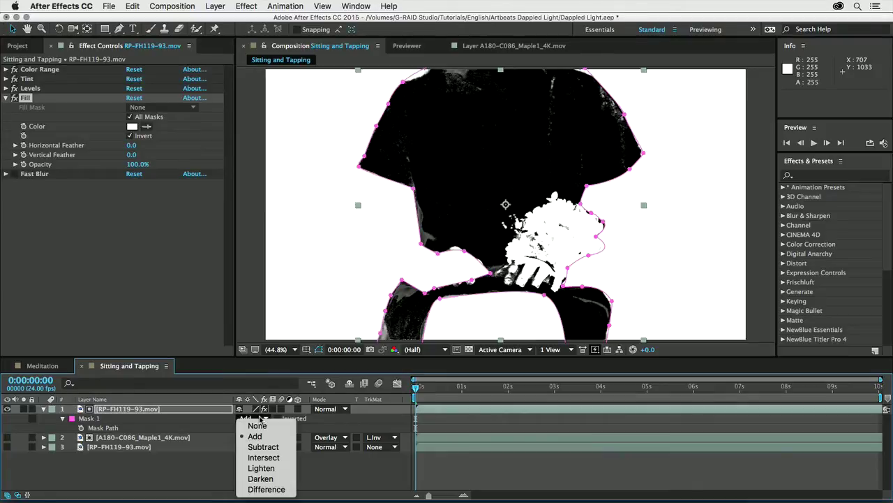
click(258, 426)
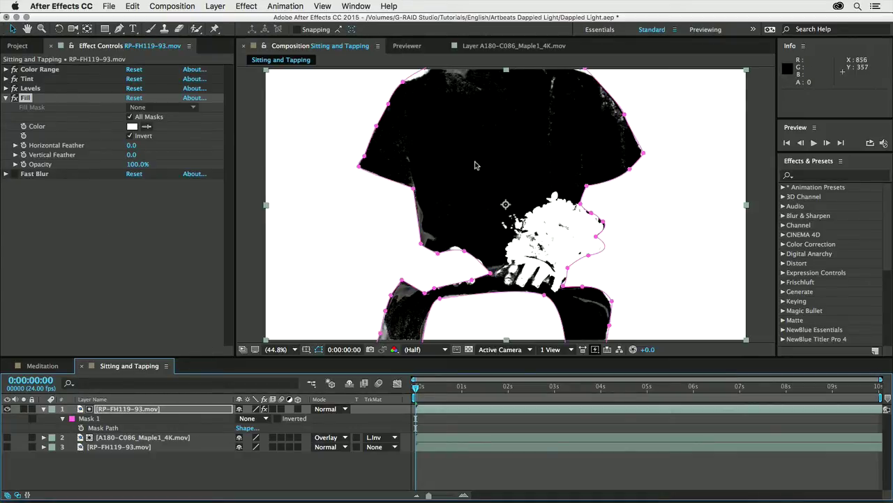
click(14, 174)
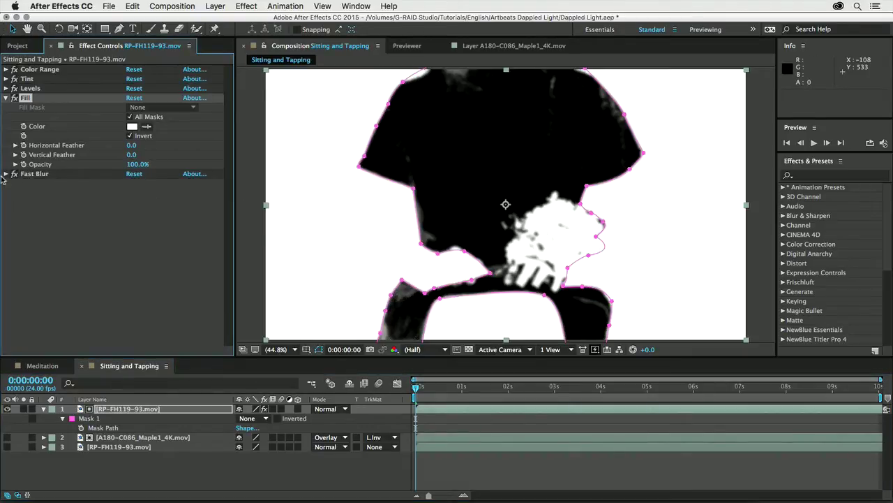
click(6, 174)
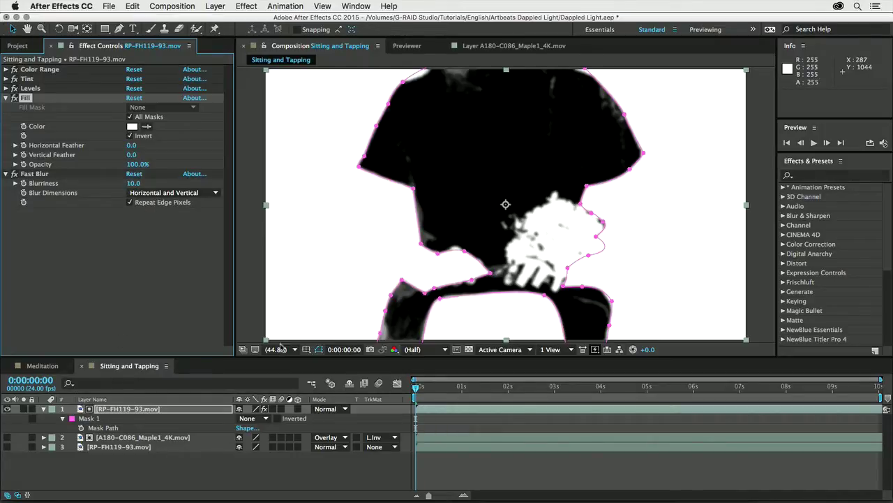
Hide the matte layer and set the Maple1 layer to Normal mode with no track matte
click(44, 409)
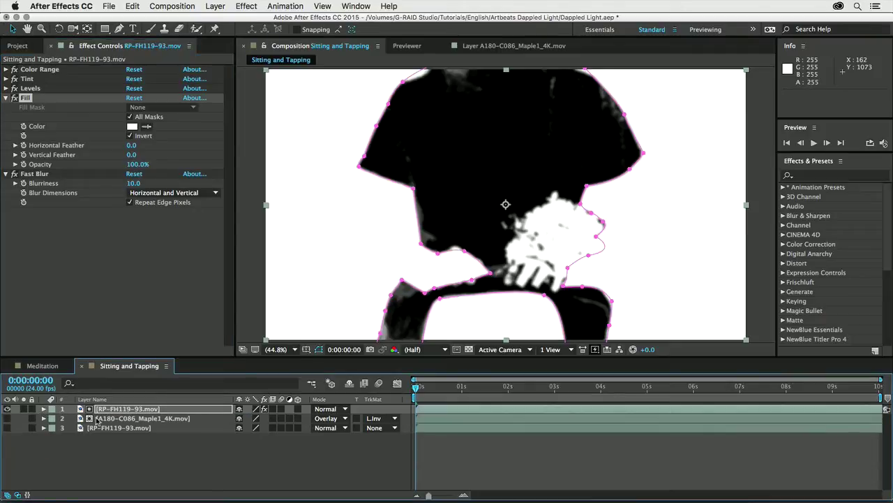
click(111, 419)
click(8, 409)
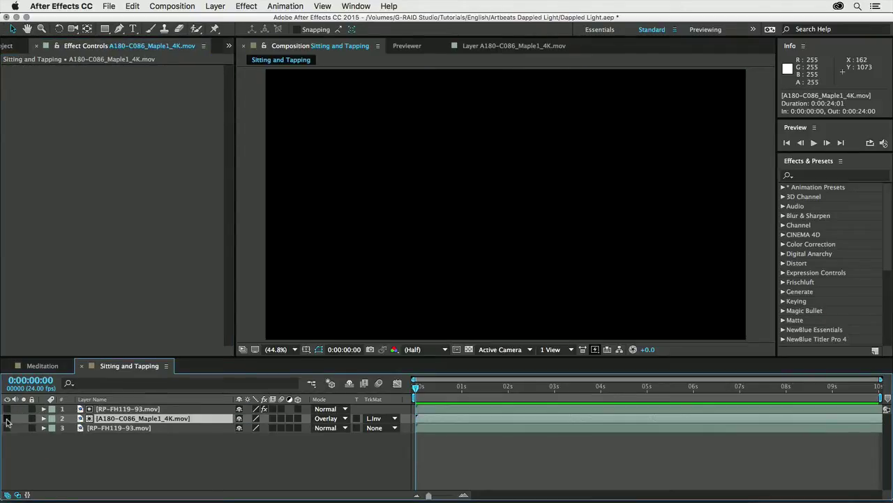
click(328, 418)
click(357, 50)
click(375, 418)
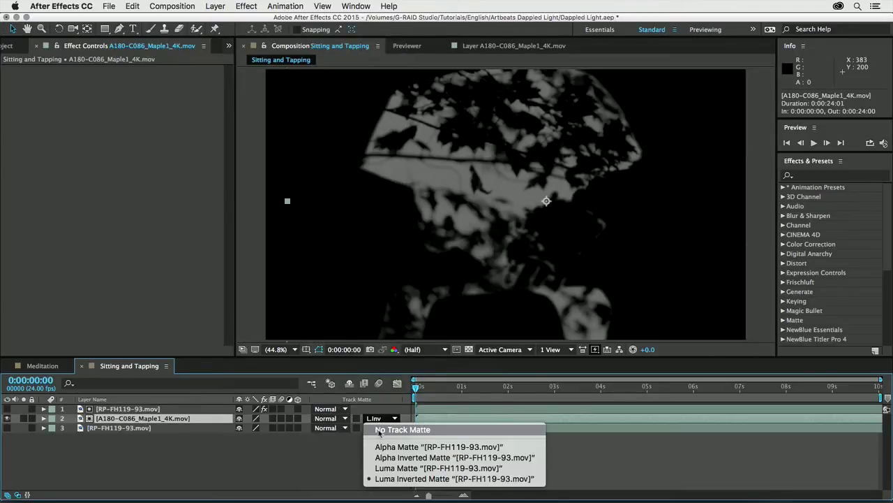
click(380, 429)
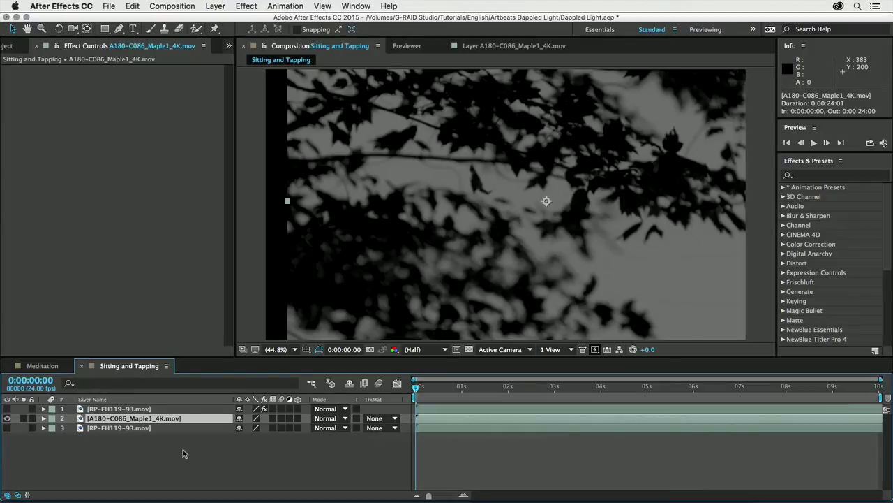
Show Maple1's Opacity, apply Luma Inverted Matte, and show the couch footage layer underneath
key(t)
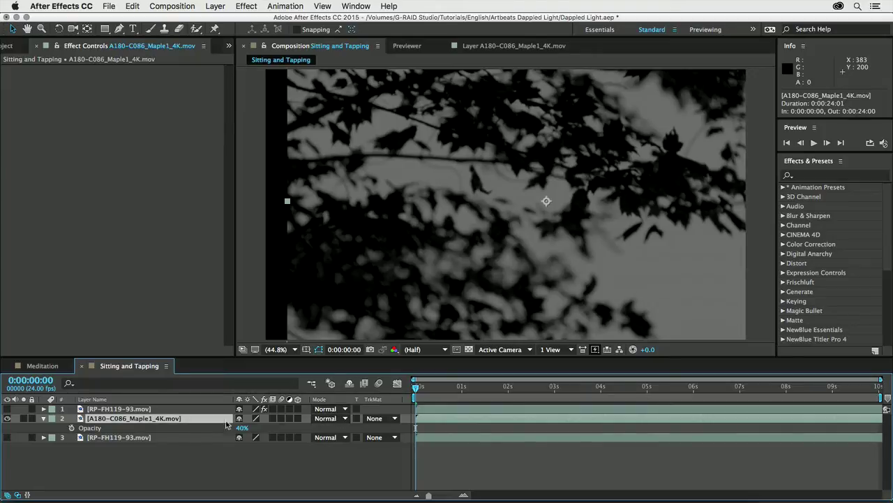
click(394, 418)
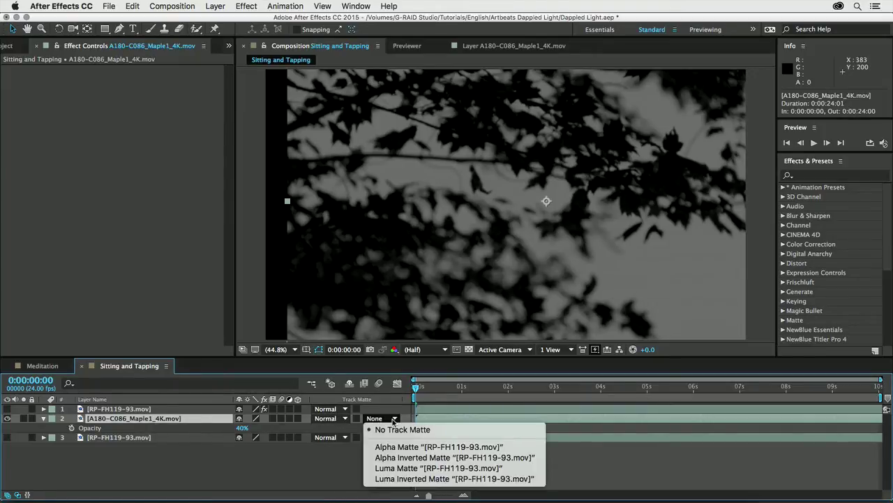
click(398, 480)
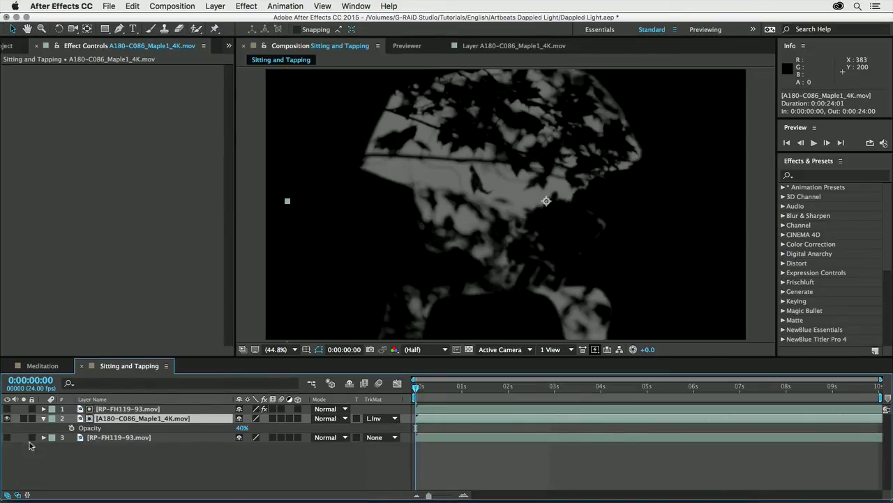
click(7, 437)
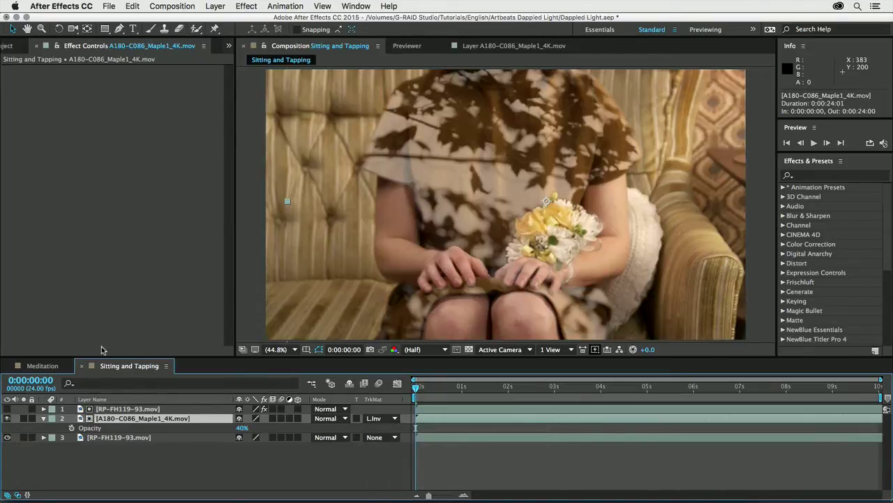
Try Multiply and Screen on the Maple1 layer, settle on Overlay, and collapse its properties
click(328, 418)
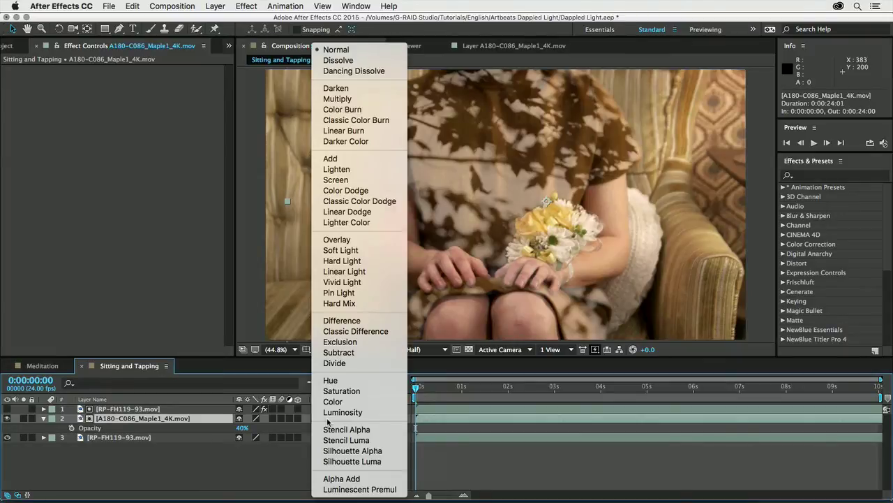
click(335, 99)
click(337, 421)
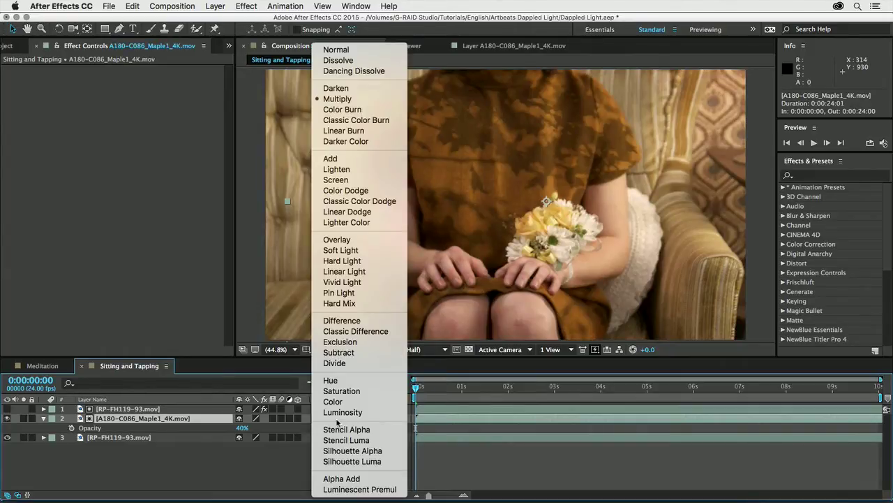
click(336, 180)
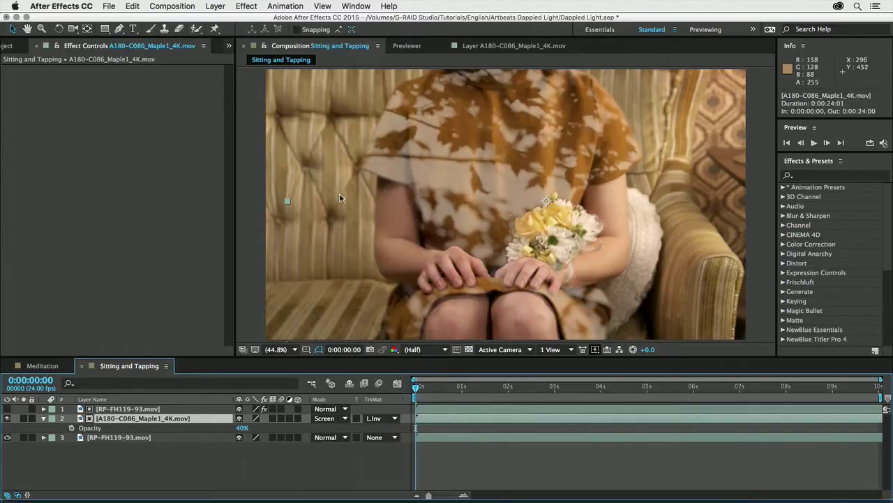
click(341, 420)
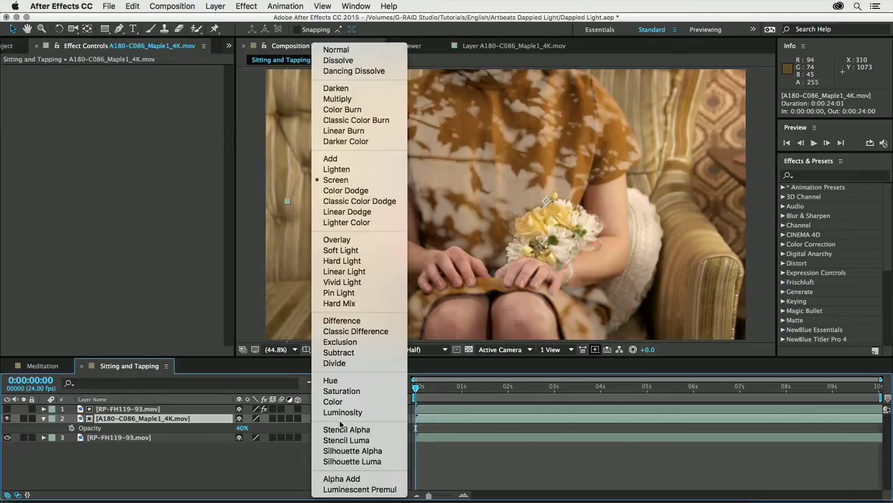
click(342, 240)
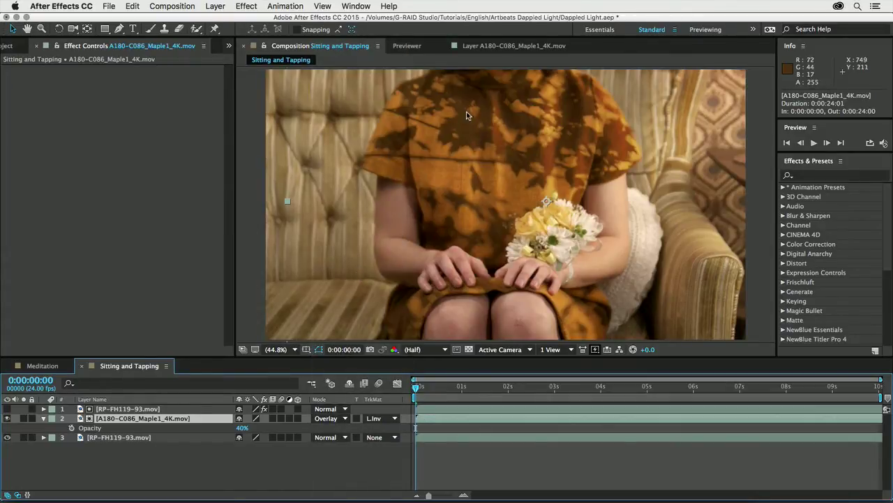
click(44, 419)
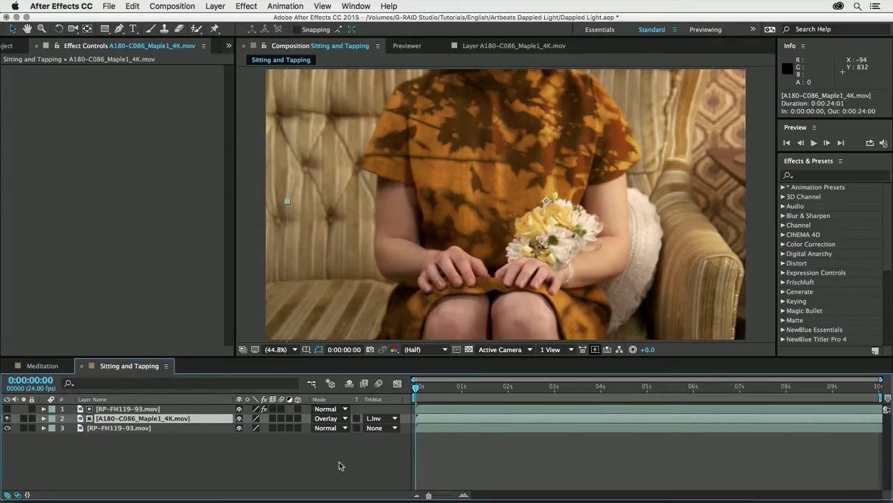
Preview the Sitting and Tapping composition's 240 frames with the Overlay maple shadows
key(space)
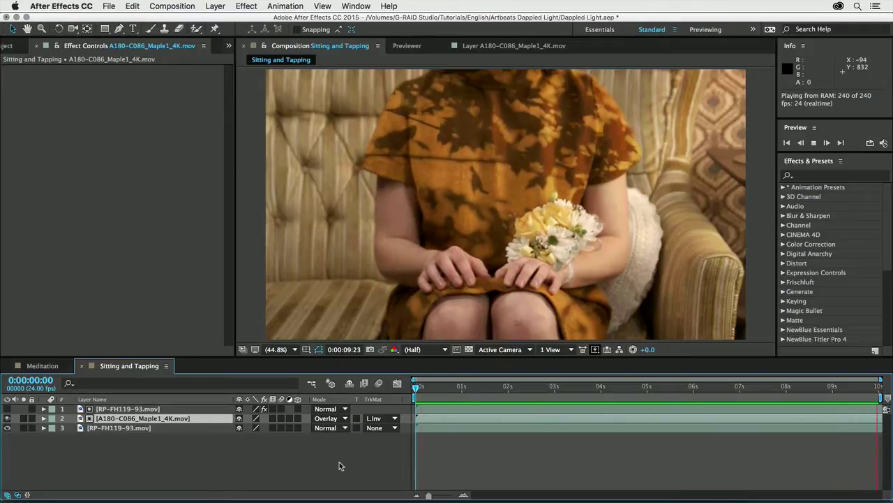
key(space)
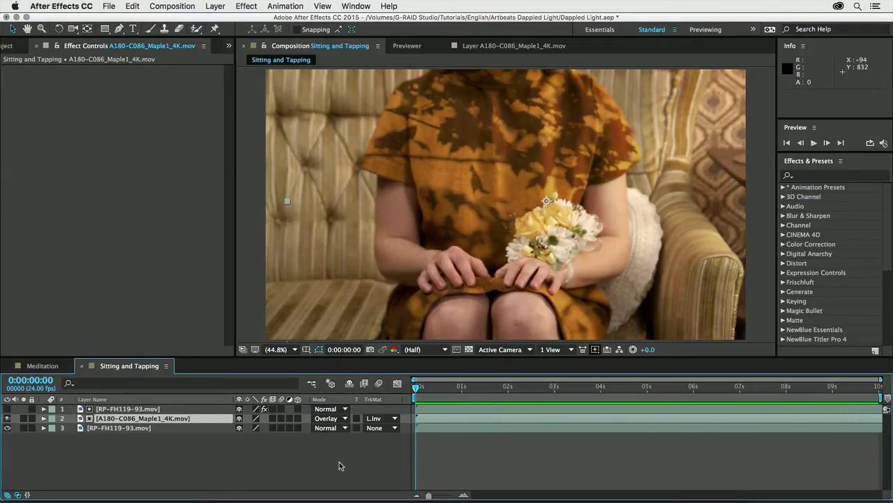
Open the Standing by the Window comp and solo the RC-FH192-124.mov layer
click(7, 47)
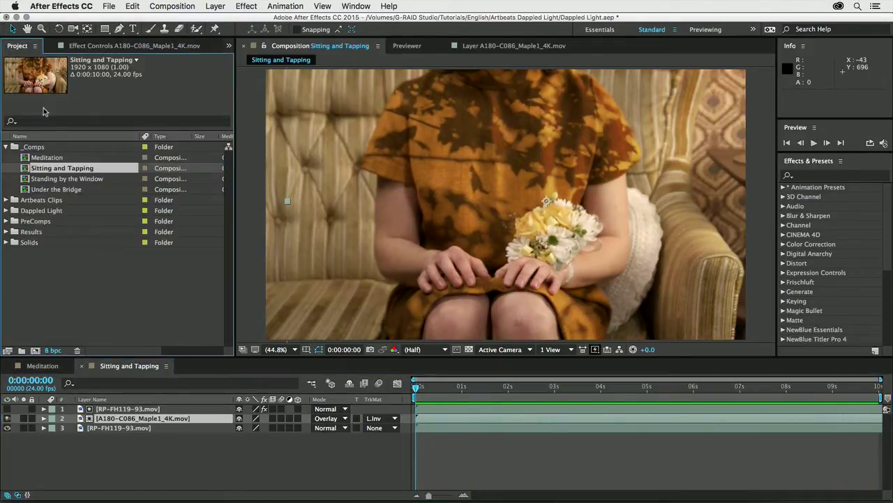
double_click(52, 179)
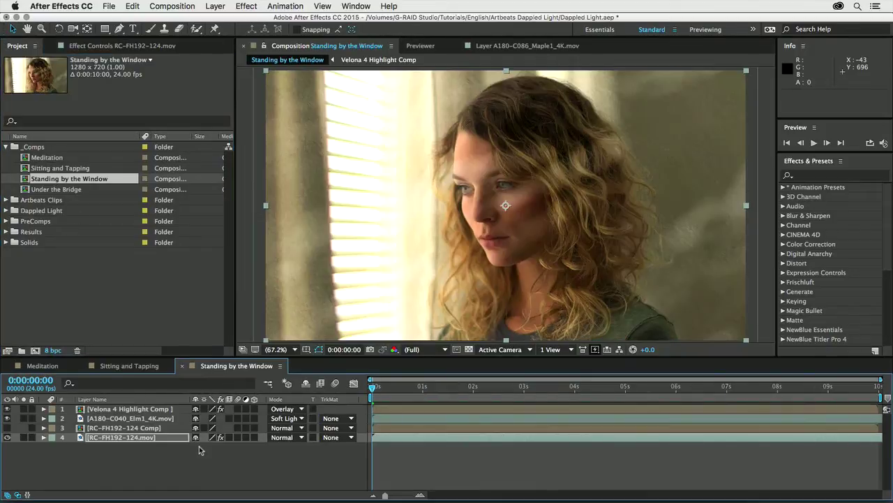
click(23, 436)
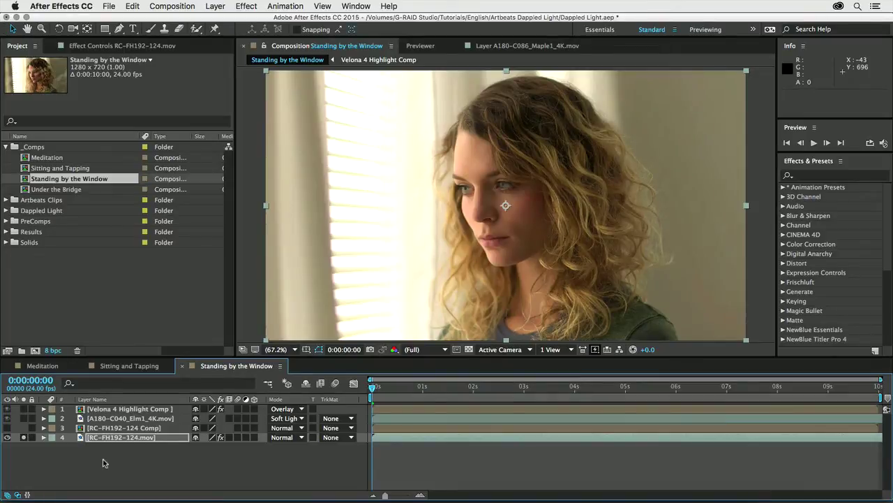
Enable Skin Touch Up (Sensitivity 40, Smoothing 60), checking the portrait at 200% then 100%
click(138, 46)
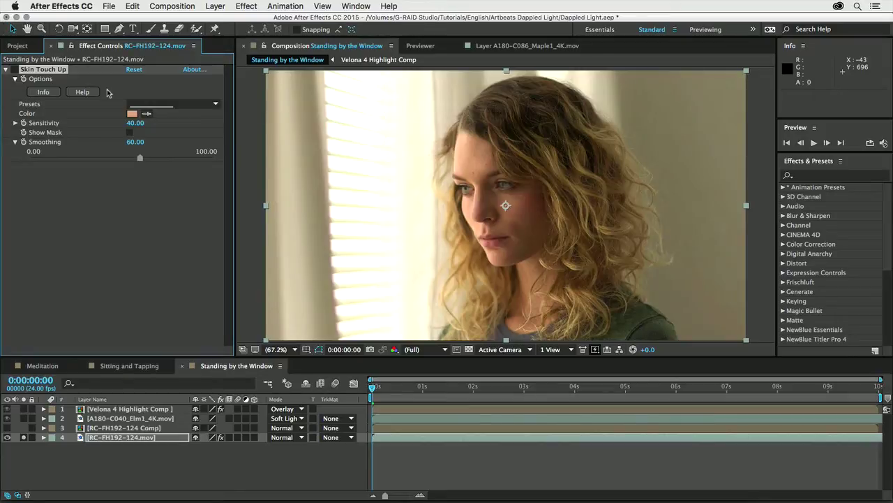
scroll(824, 316, down, 1)
click(783, 321)
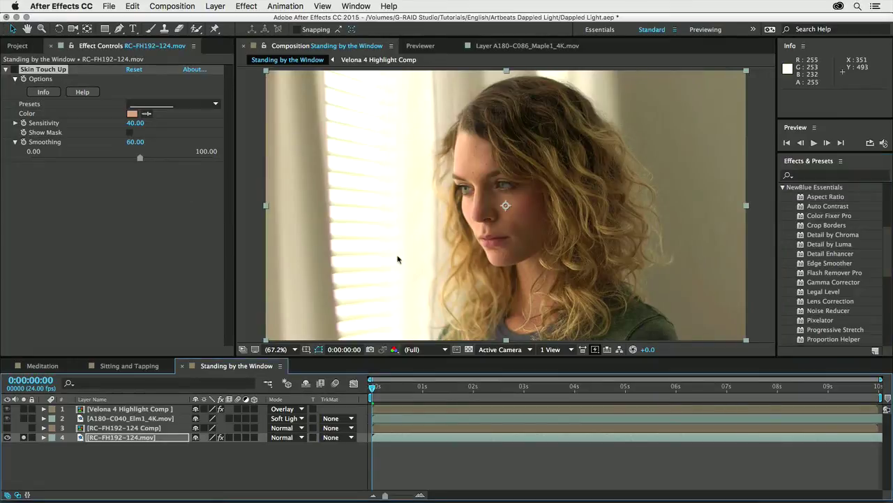
key(period)
key(period)
key(period)
scroll(466, 190, up, 5)
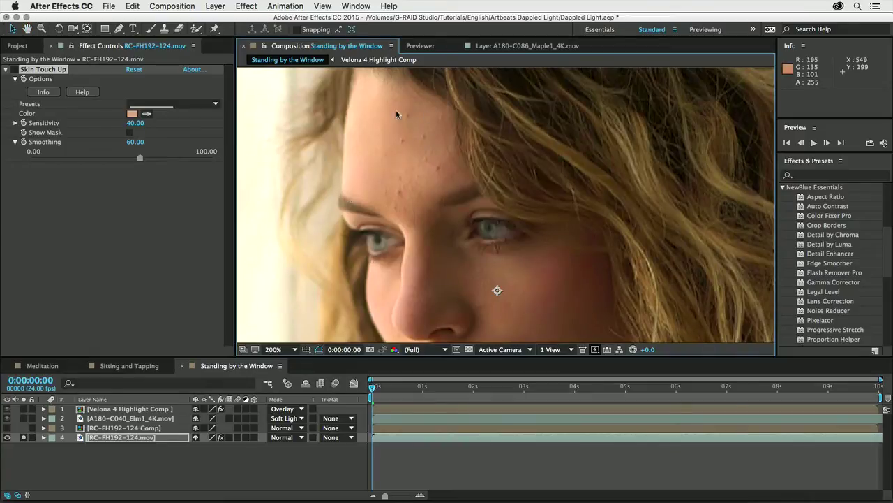
click(15, 70)
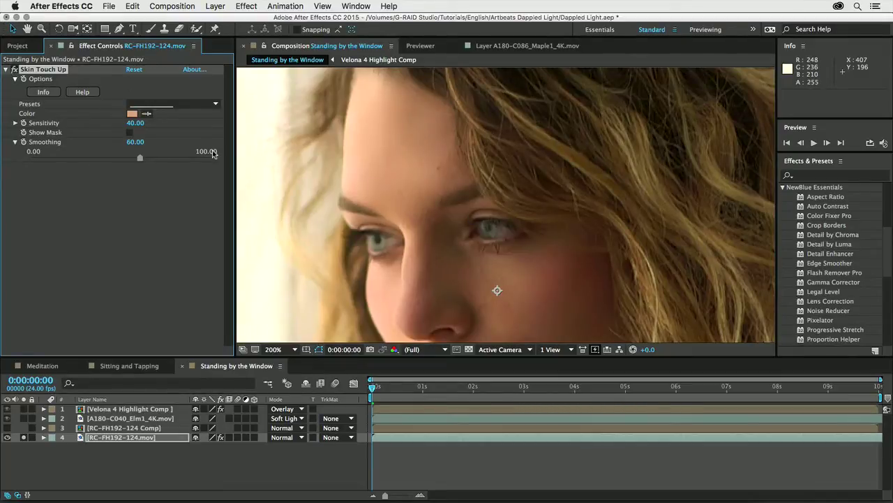
key(comma)
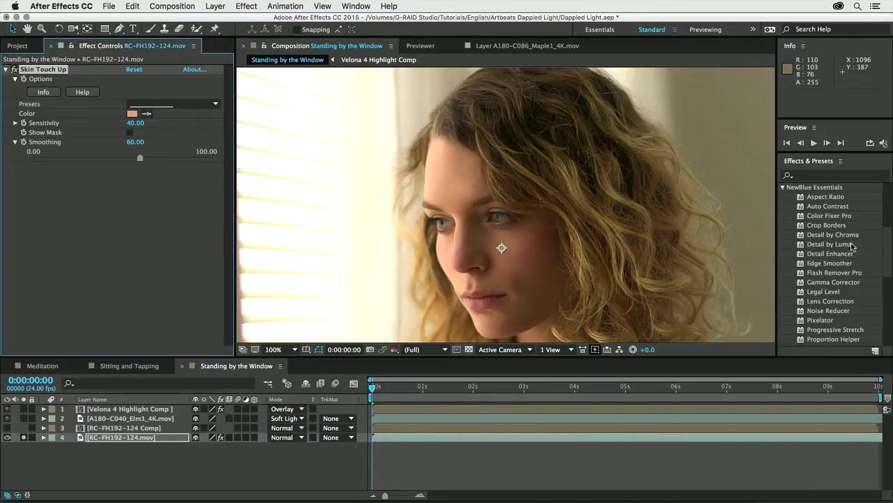
Deselect all layers, preview the composite fit to the viewer, then select the RC-FH192-124 Comp layer
click(783, 189)
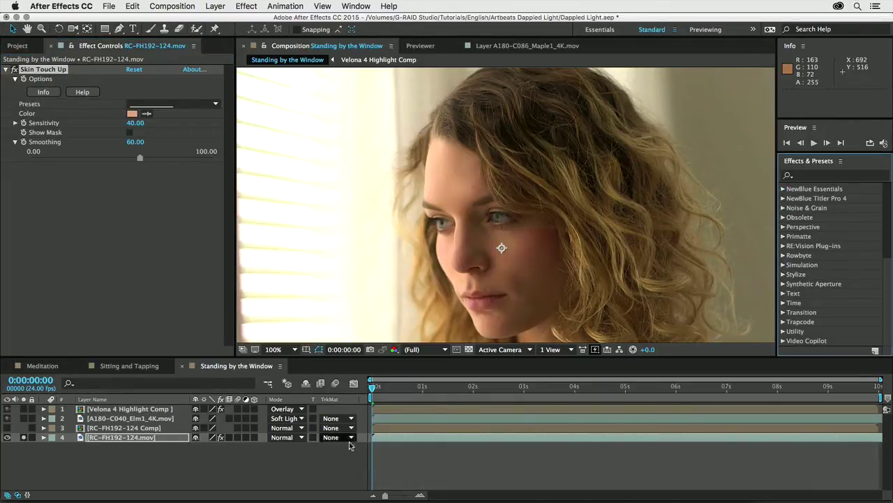
click(307, 475)
key(space)
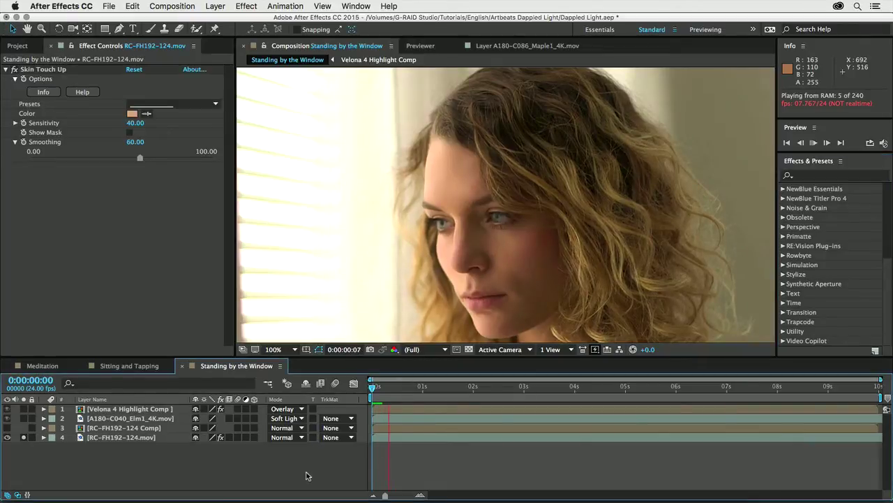
key(shift+slash)
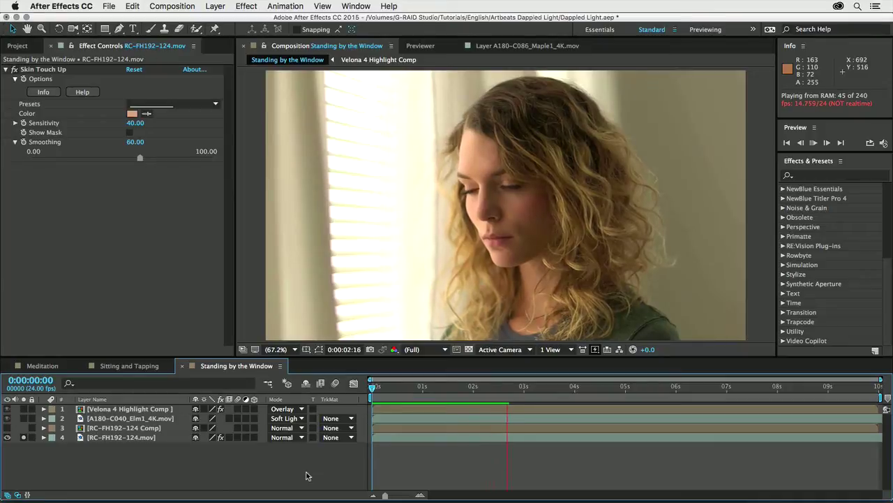
key(space)
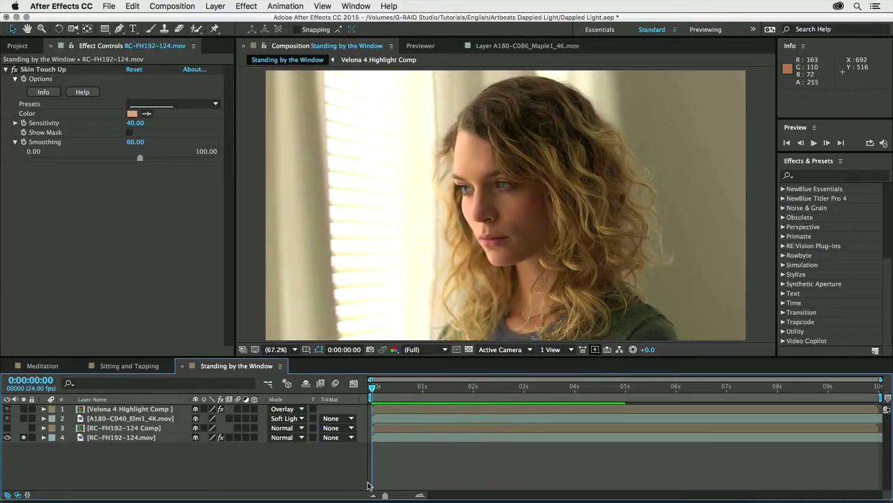
click(107, 428)
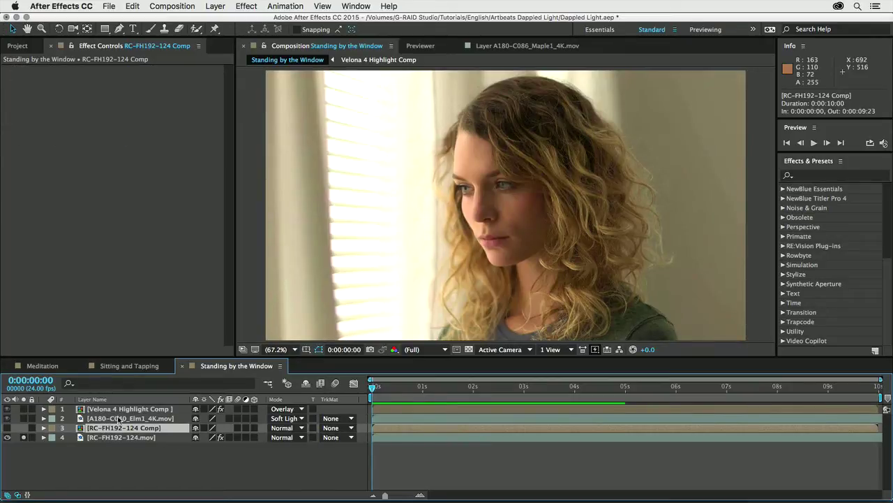
Turn on the Elm1 texture layer and preview its source clip A180-C040_Elm1_4K.mov in the Previewer
click(120, 419)
click(24, 418)
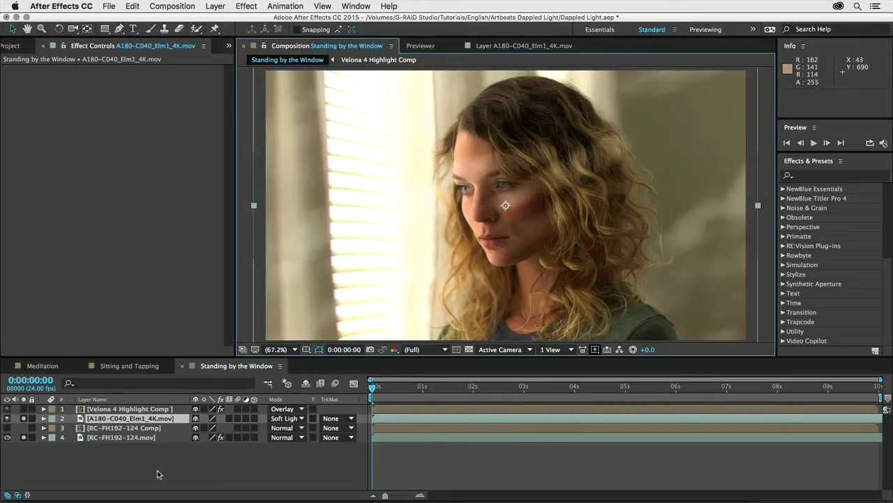
right_click(117, 421)
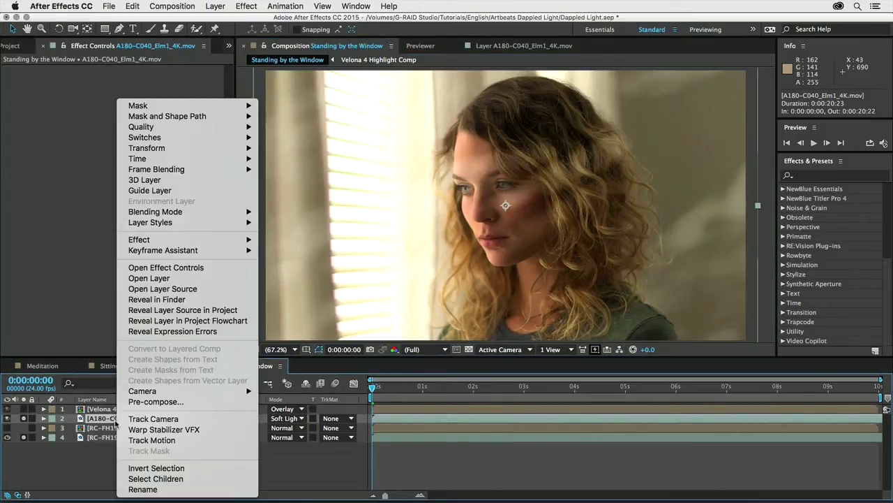
click(165, 312)
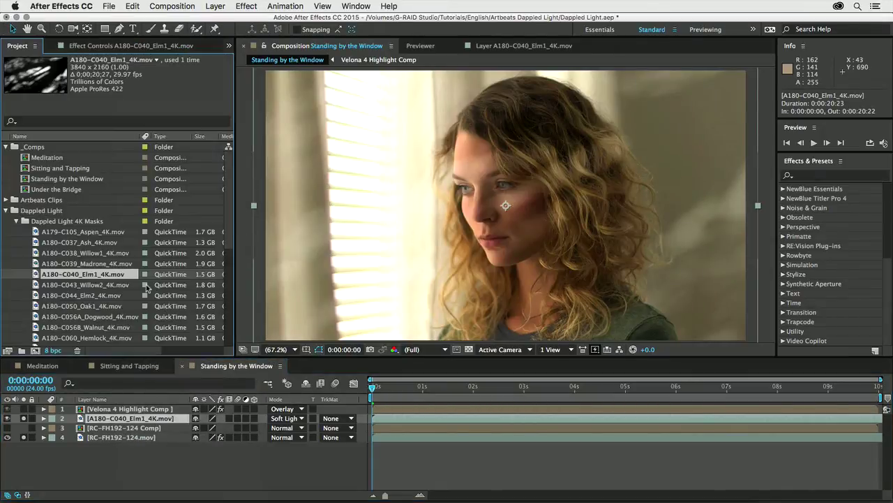
click(432, 49)
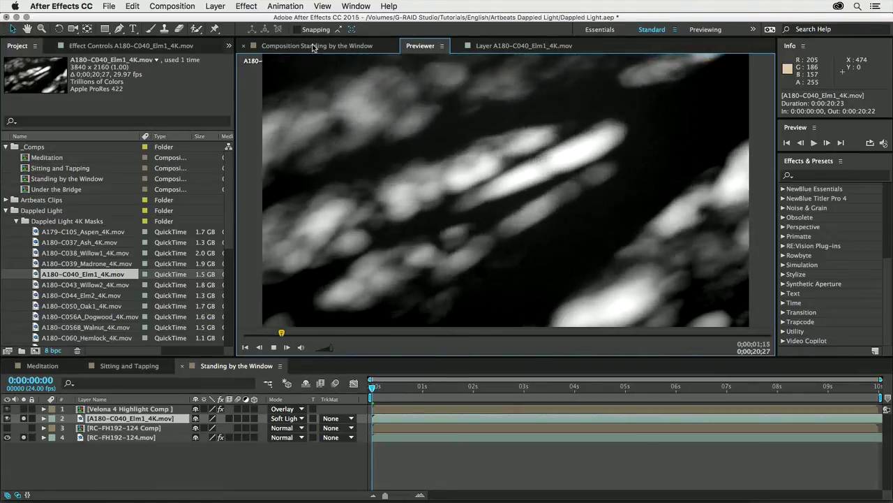
click(321, 45)
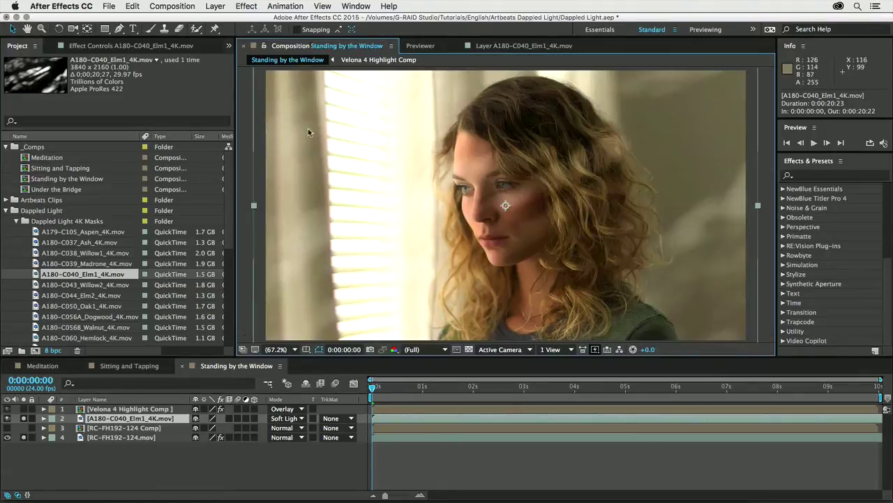
Check the Elm1 texture layer's Effect Controls and Soft Light blend mode at about 3 seconds, then select Velona 4 Highlight Comp
click(148, 46)
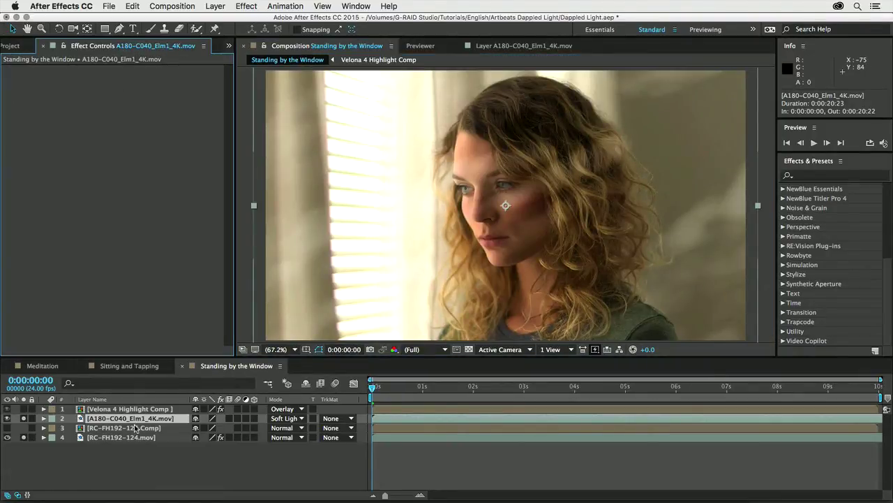
click(283, 418)
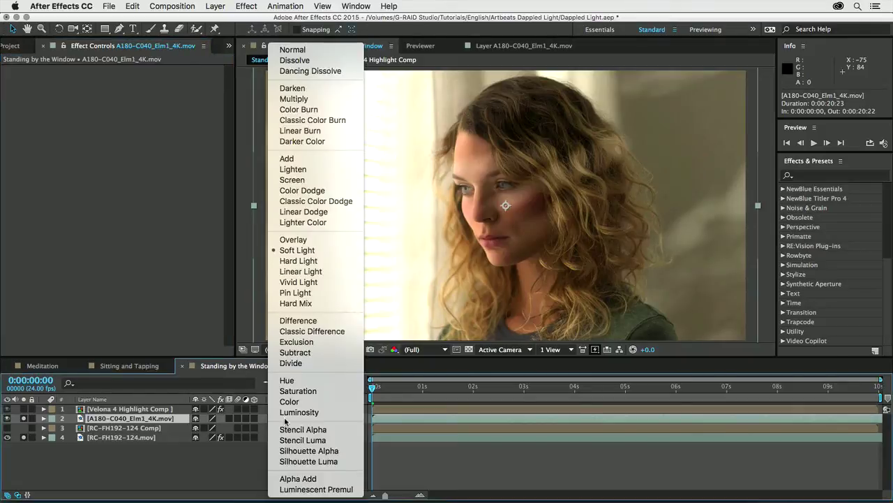
click(175, 250)
drag(403, 386, 360, 396)
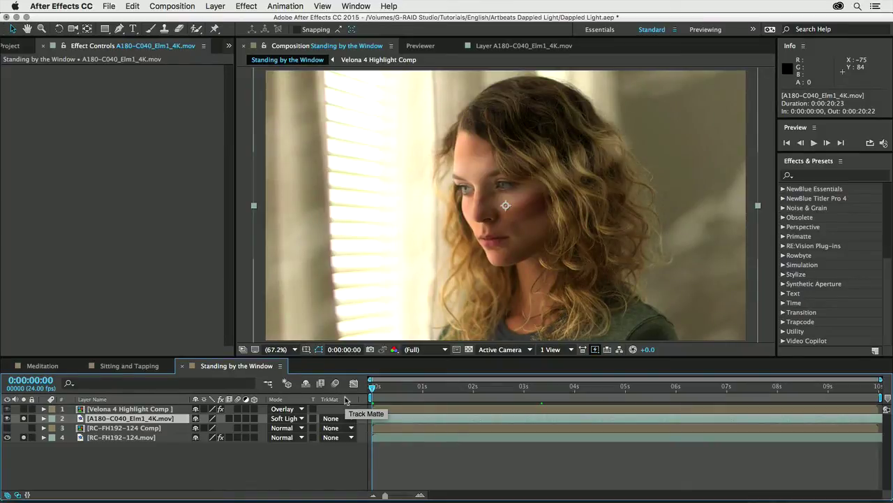
click(119, 409)
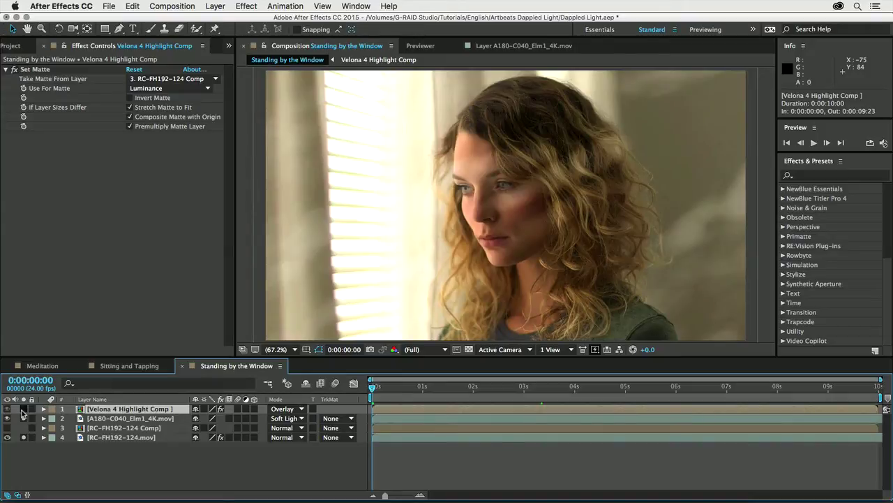
View the Velona 4 Highlight precomp, then enable it over the window portrait in Standing by the Window
double_click(98, 409)
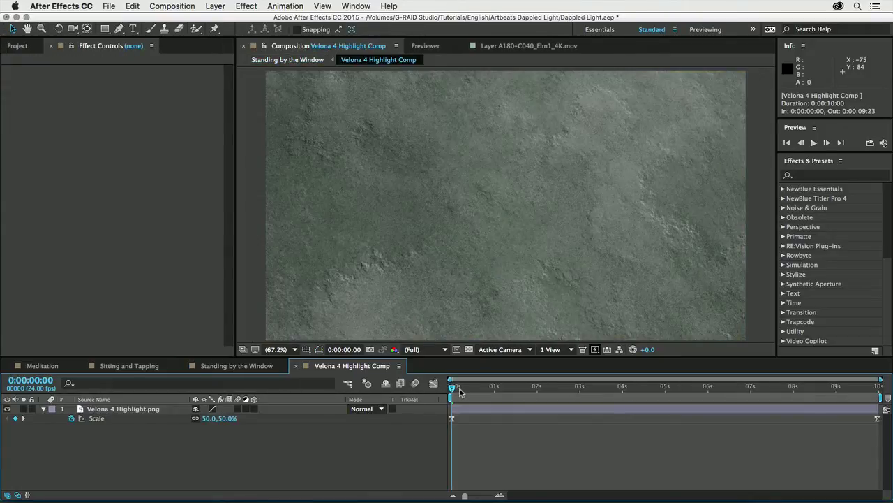
mouse_move(460, 388)
mouse_down()
mouse_move(869, 389)
mouse_move(452, 389)
mouse_up()
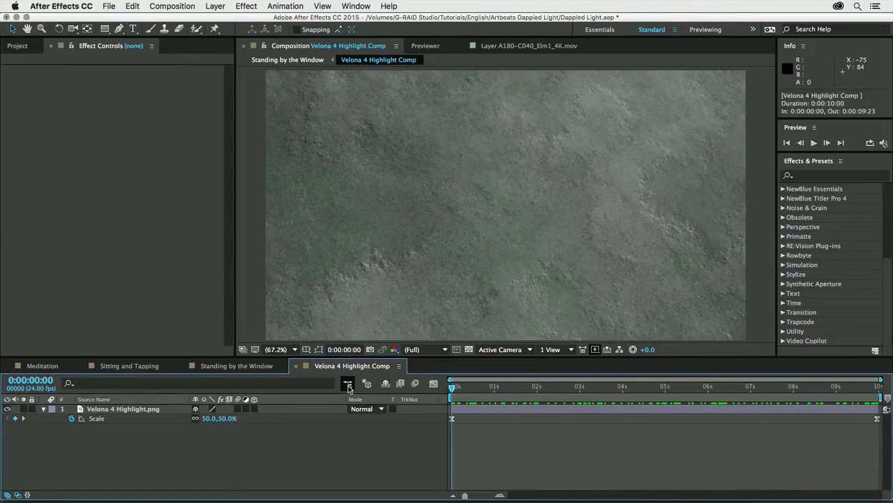
click(226, 370)
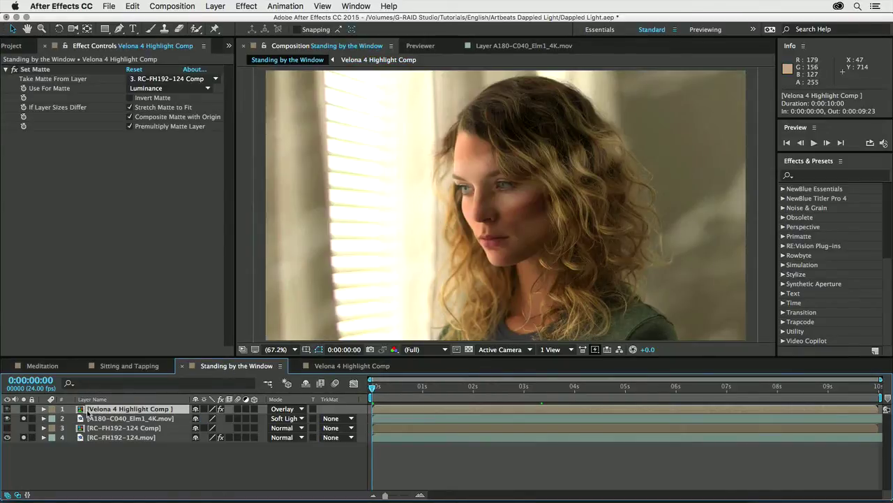
click(23, 409)
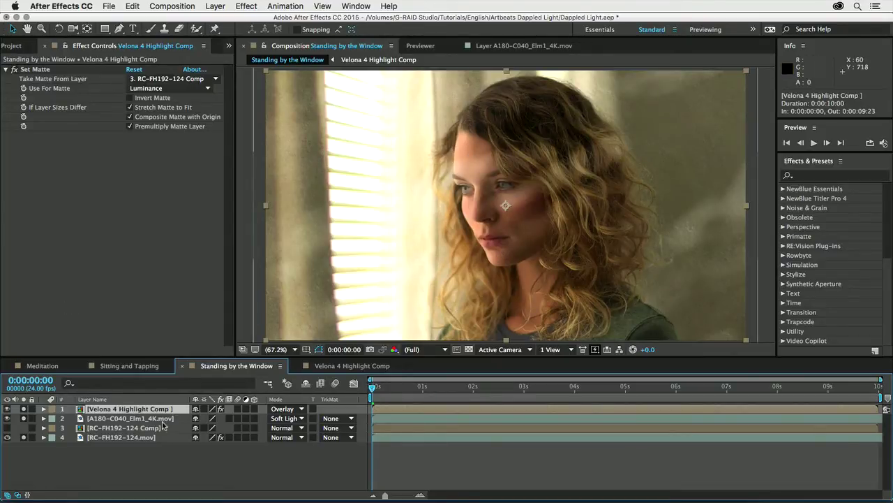
click(148, 438)
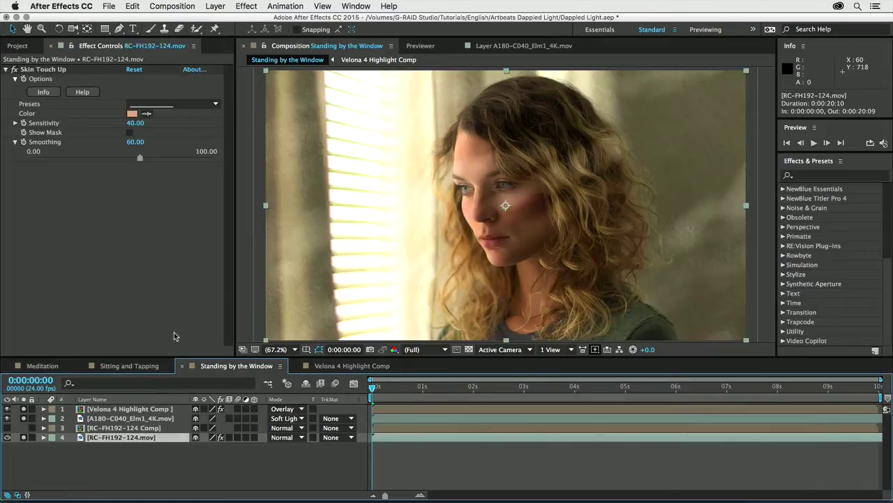
click(124, 409)
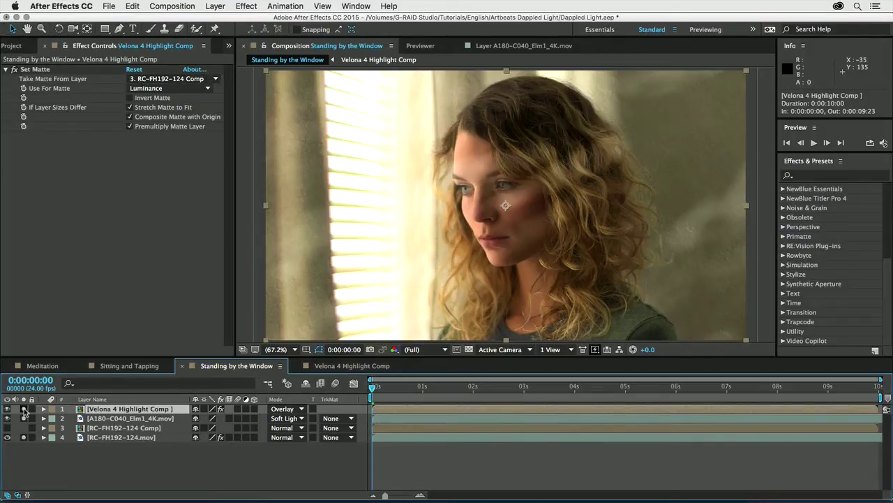
Open the RC-FH192-124 Comp matte precomp and scrub its footage layer back to the first frame
double_click(111, 427)
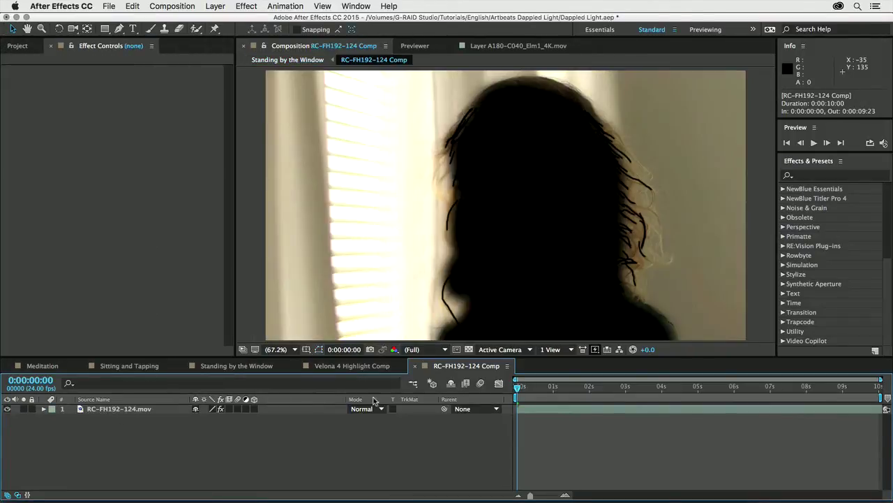
click(140, 410)
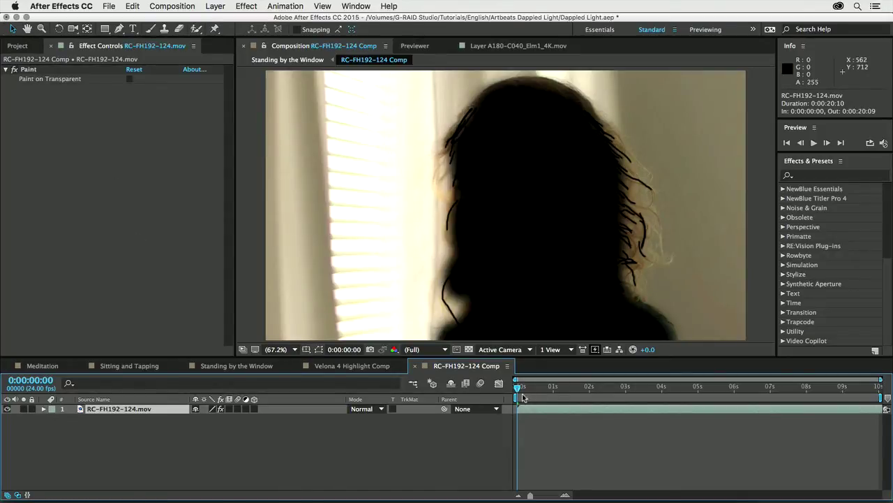
drag(517, 387, 881, 398)
key(Home)
Inspect Paint brush strokes 57, 56, 54 and 52 in the layer view, then close both precomps
double_click(81, 410)
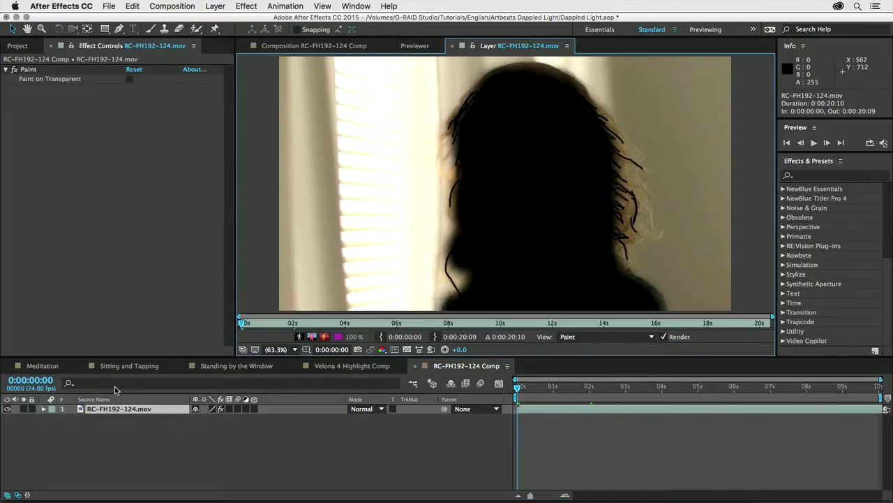
click(35, 70)
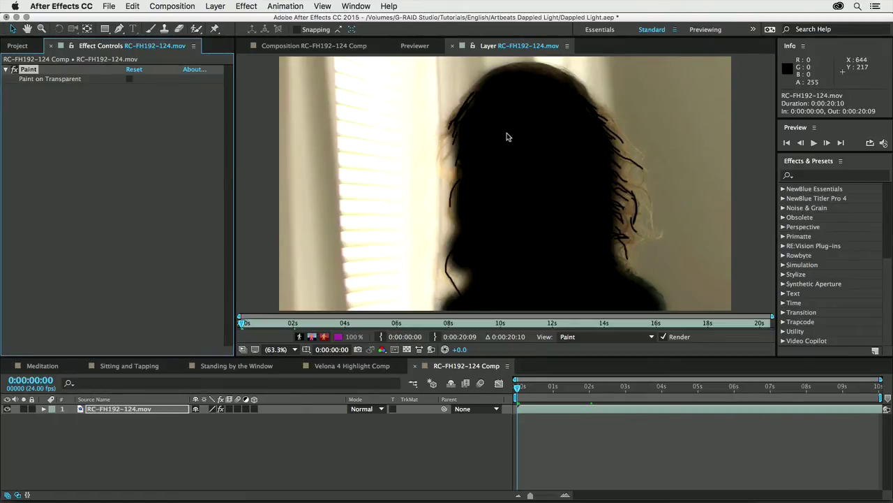
key(e)
click(63, 418)
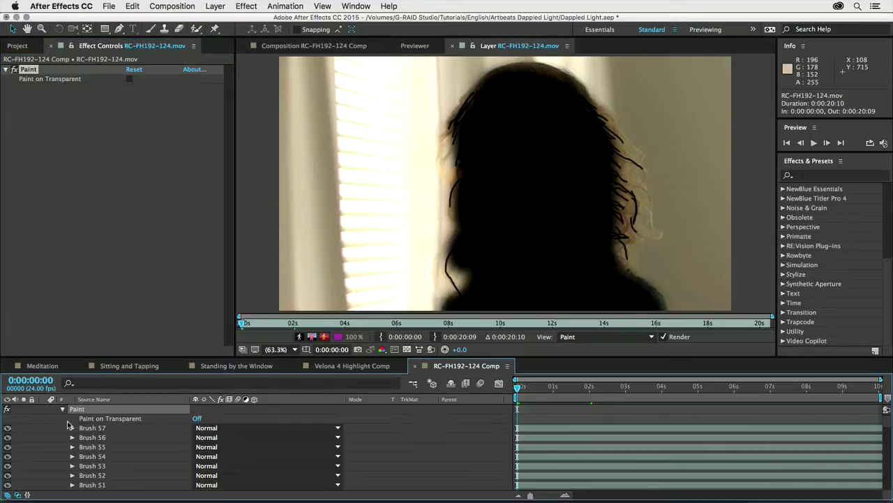
click(95, 429)
click(95, 438)
click(96, 457)
click(98, 476)
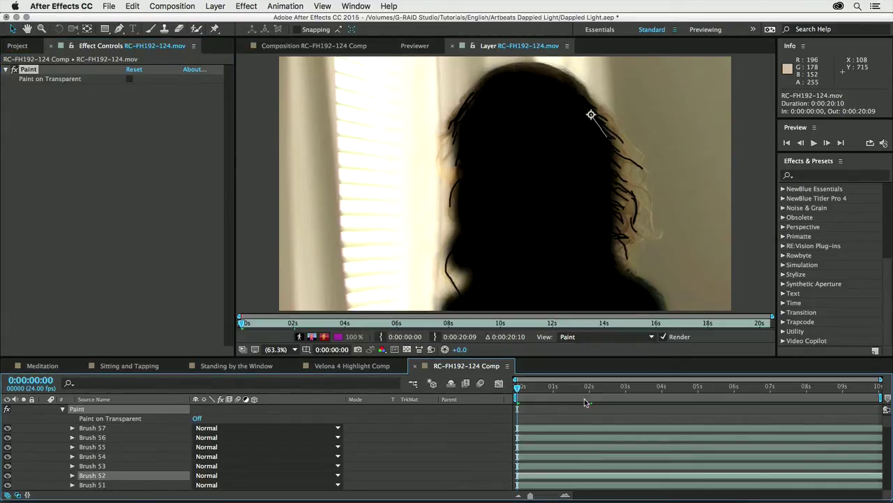
drag(519, 389, 487, 404)
click(415, 365)
click(296, 367)
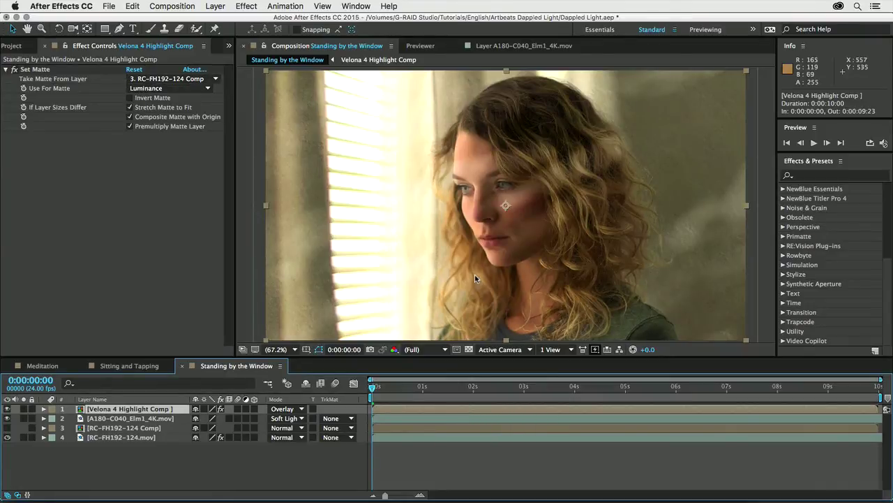
Preview Standing by the Window, toggling Set Matte off and on to compare, then show the Project panel
click(14, 70)
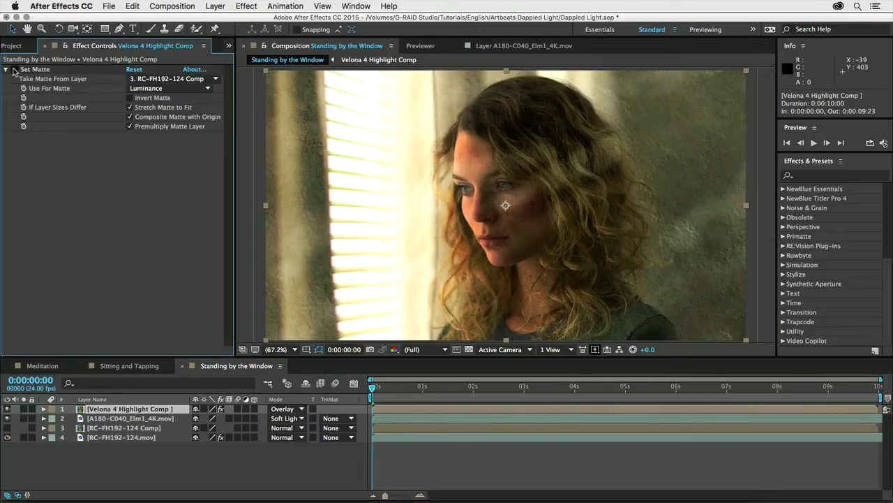
key(space)
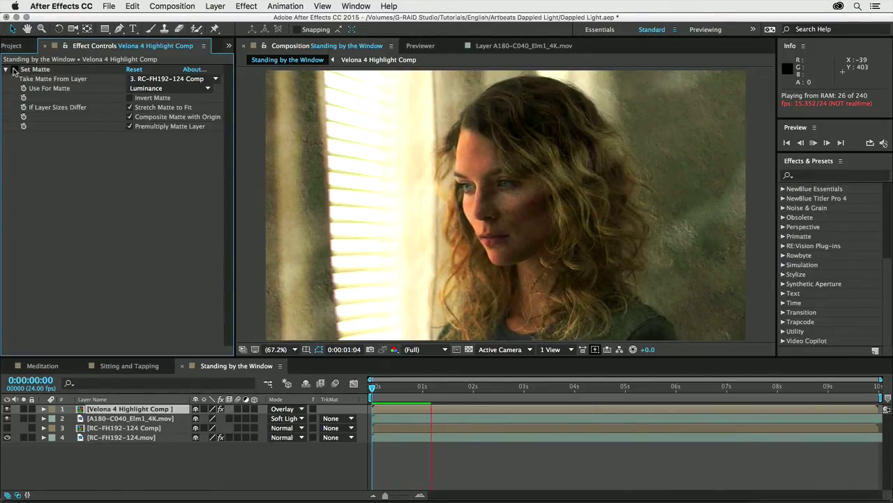
click(14, 70)
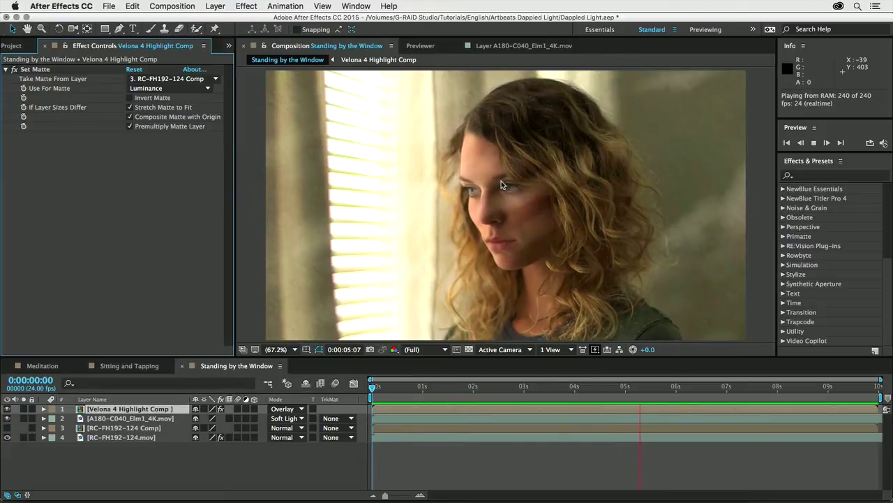
key(space)
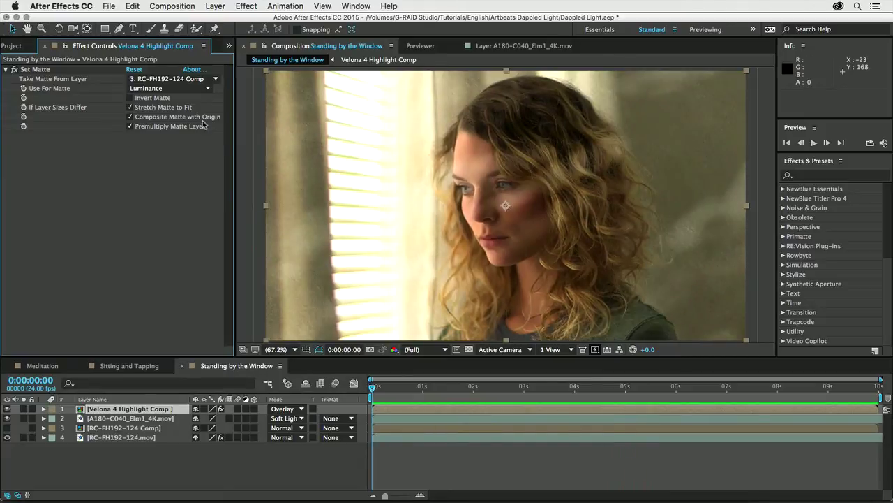
click(13, 46)
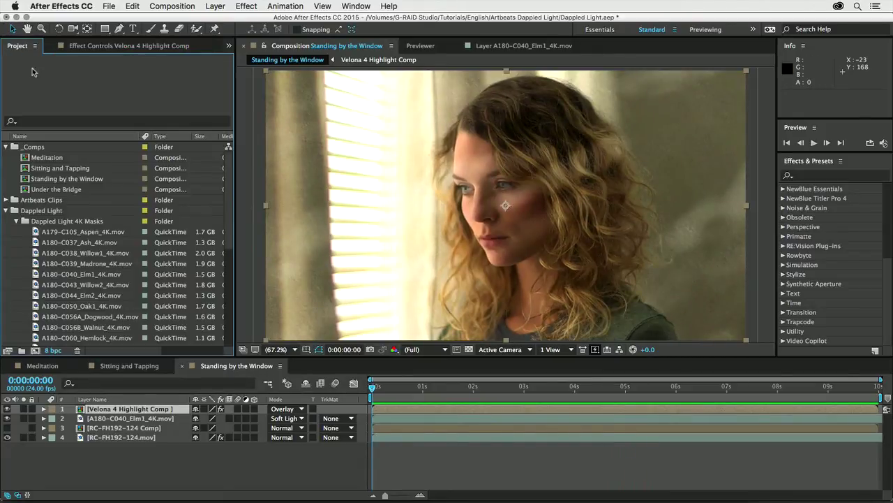
Open Under the Bridge, preview all 300 frames, and select the Maple3 light layer
click(6, 210)
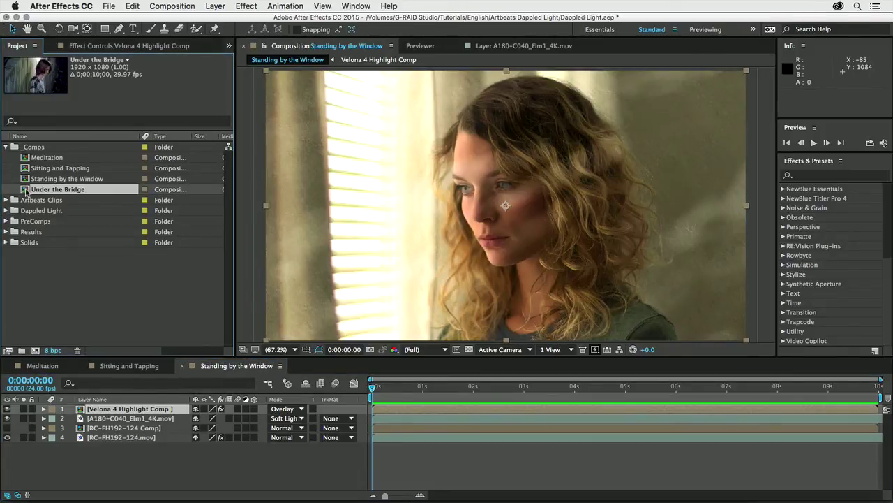
double_click(25, 191)
key(space)
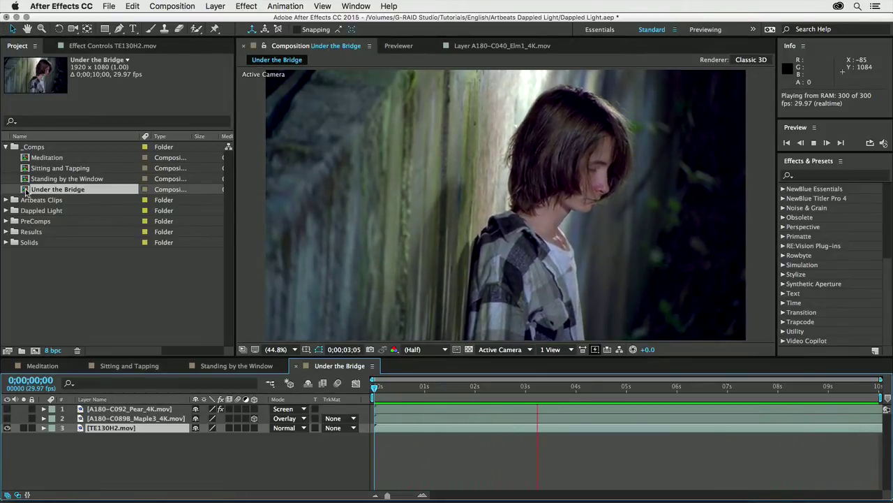
key(space)
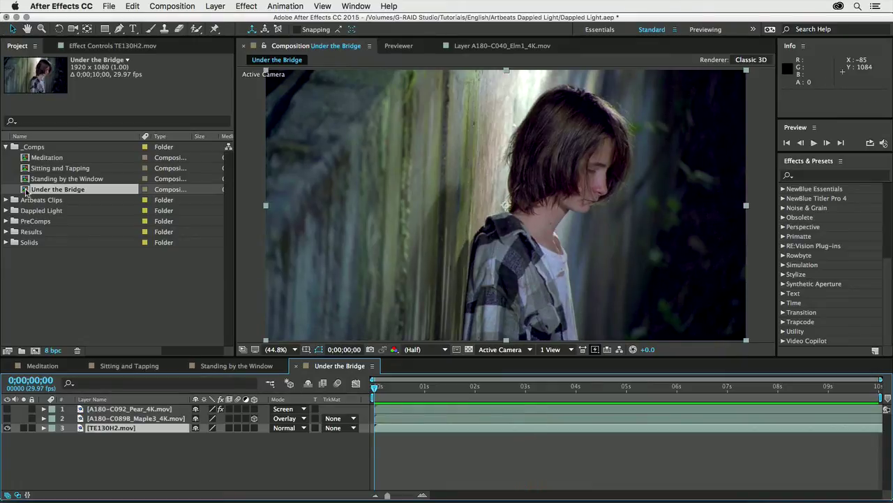
click(112, 419)
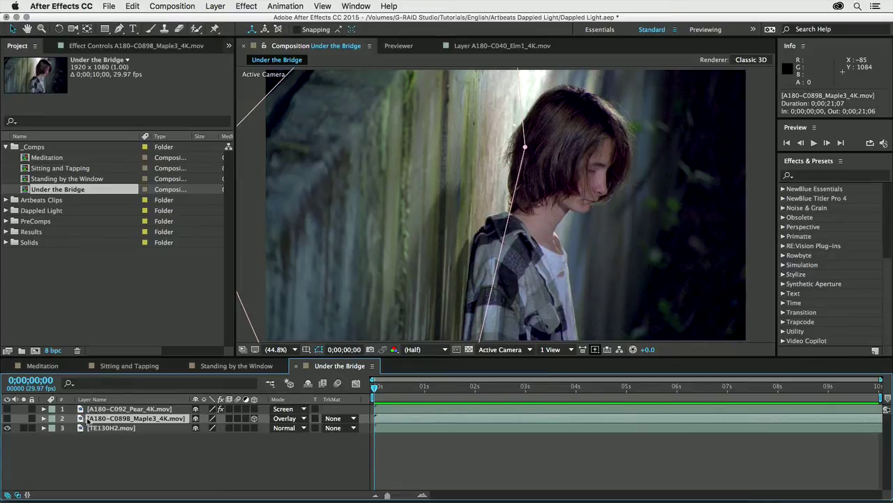
Reveal the Maple3 layer's source A180-C0898_Maple3_4K.mov and preview it maximized from its first frame
right_click(99, 419)
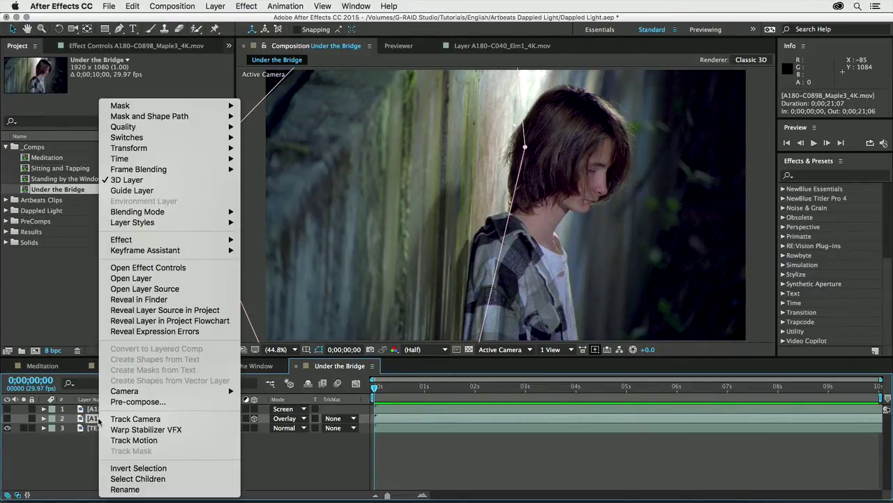
click(148, 310)
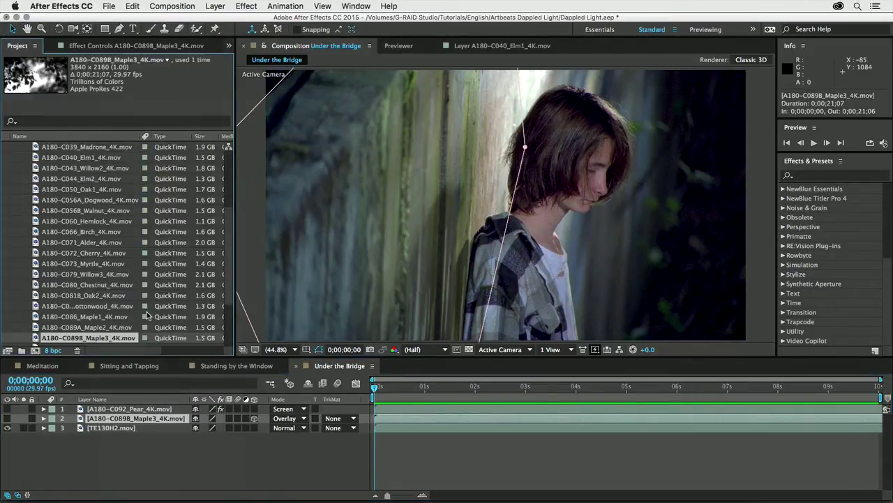
click(406, 47)
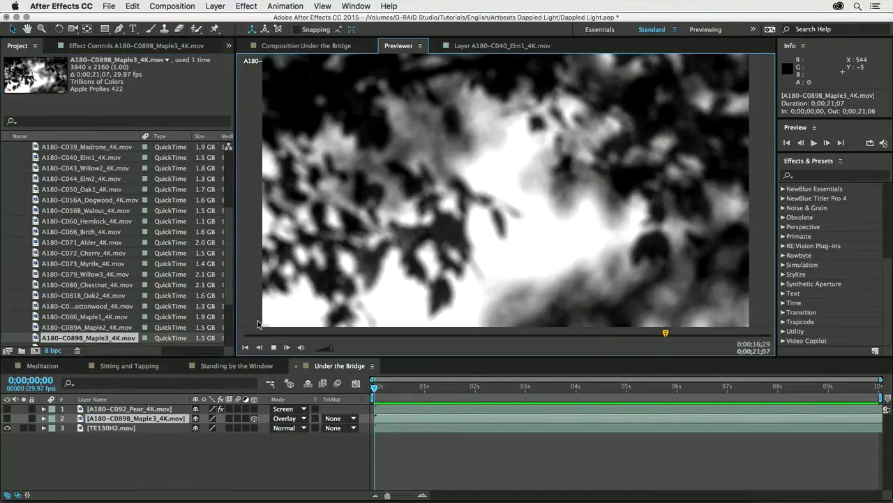
click(246, 348)
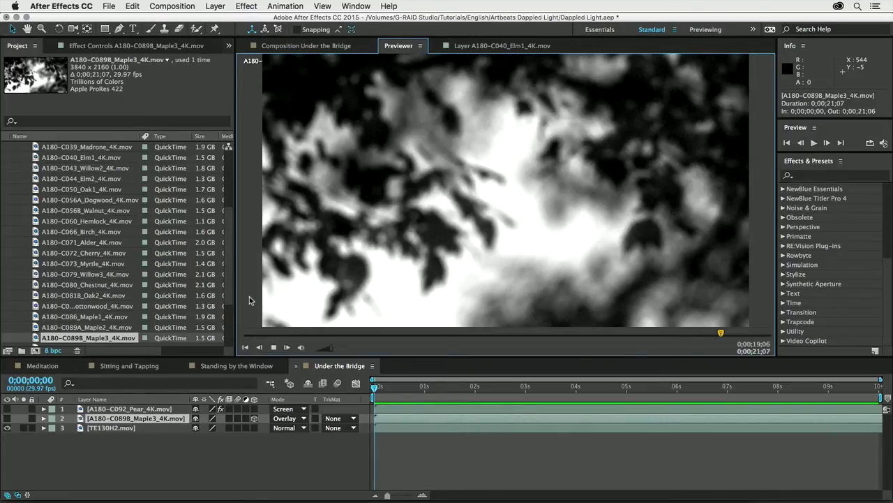
key(grave)
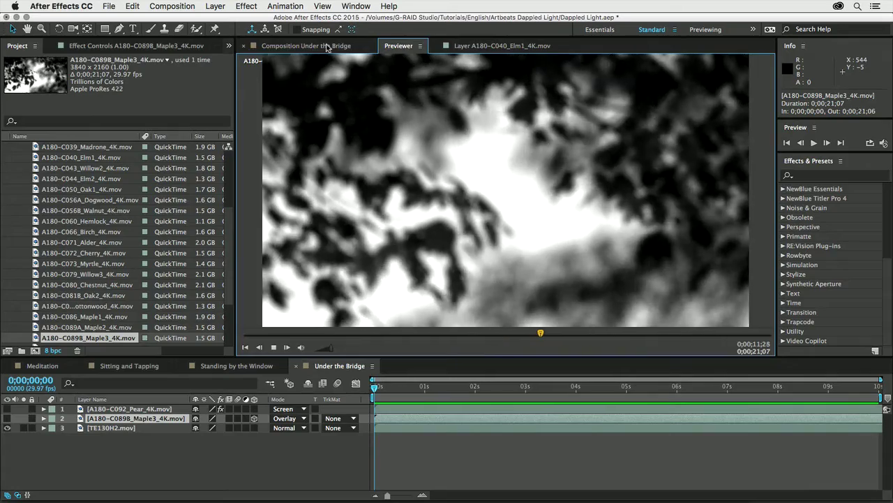
click(327, 46)
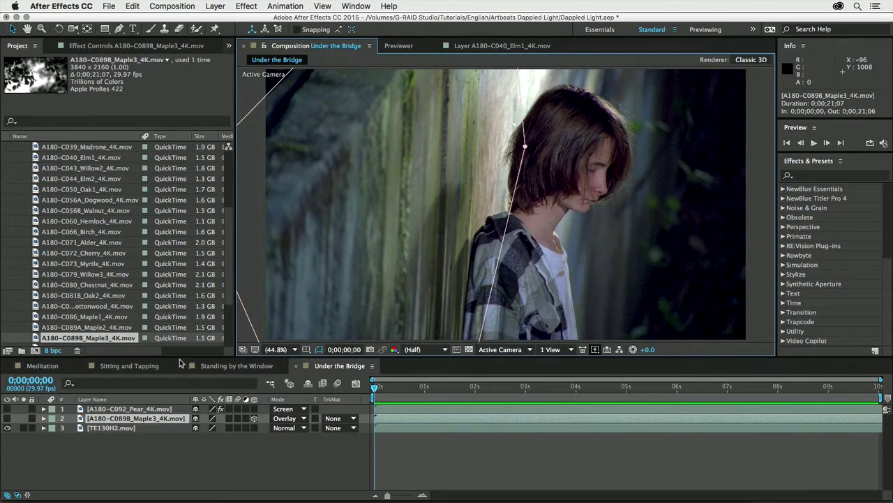
Turn on the Overlay Maple3 layer, show its modified mask, rotation and 50% opacity, and preview
scroll(91, 264, up, 5)
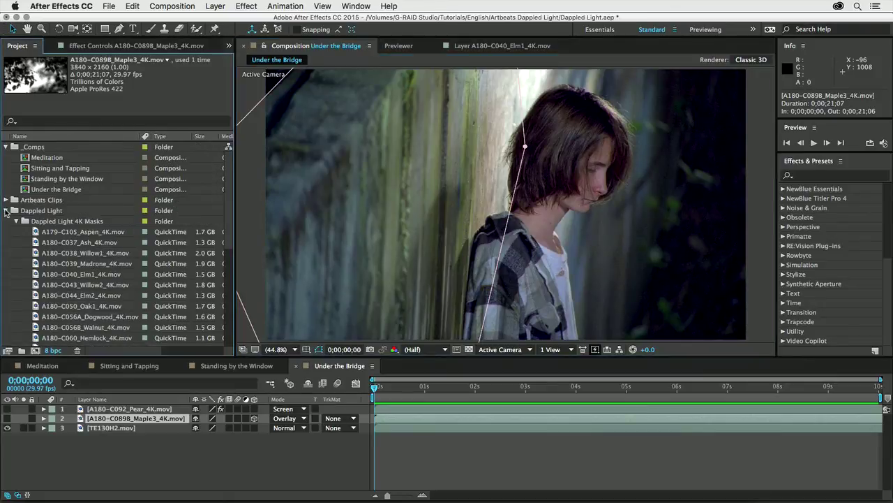
click(6, 210)
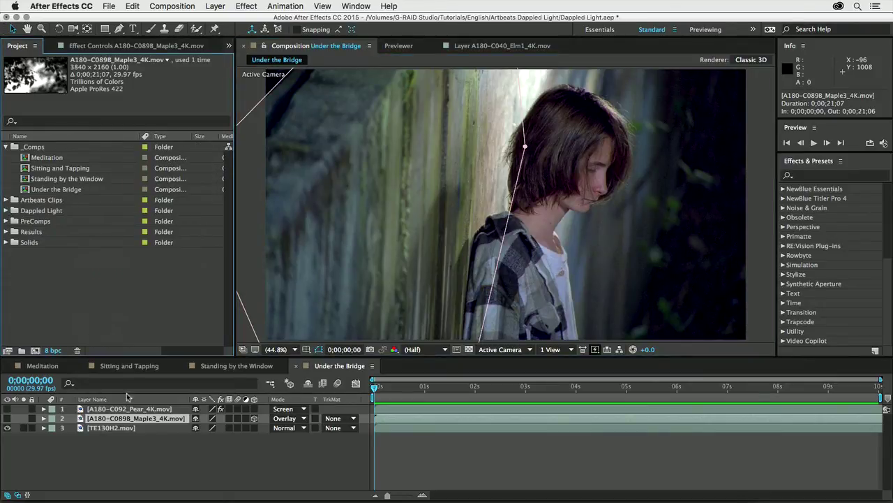
click(7, 419)
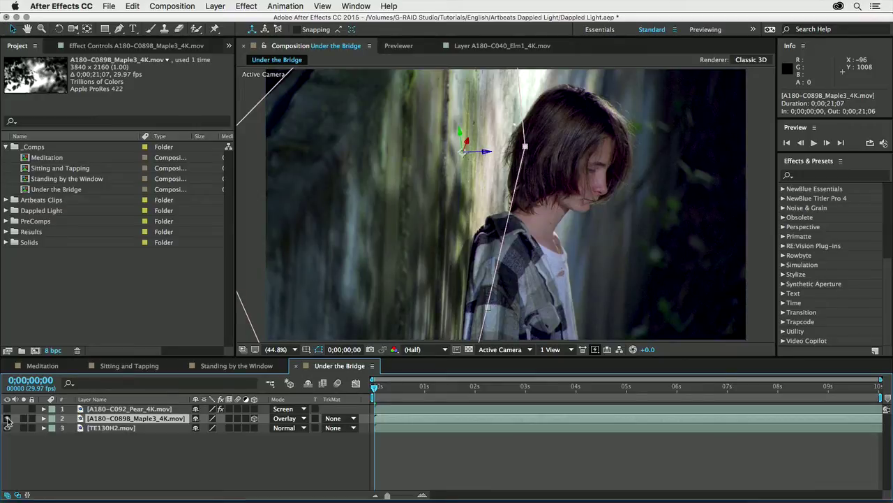
key(u)
key(u)
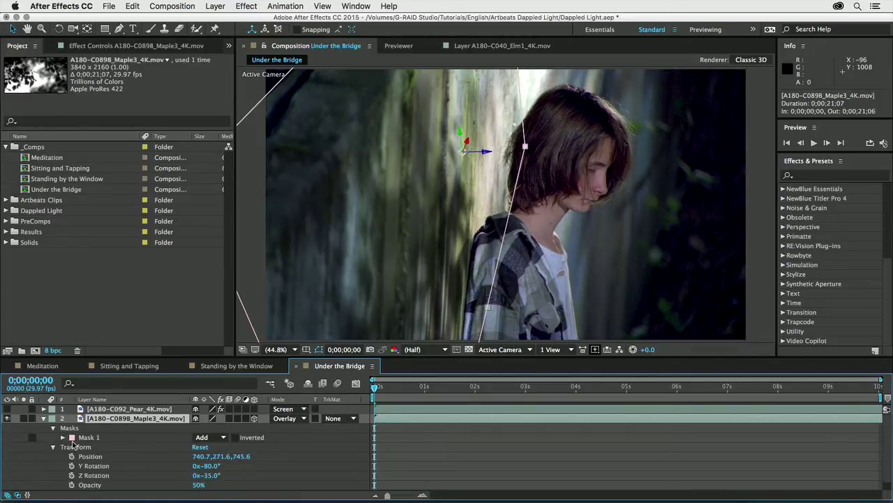
scroll(98, 437, down, 1)
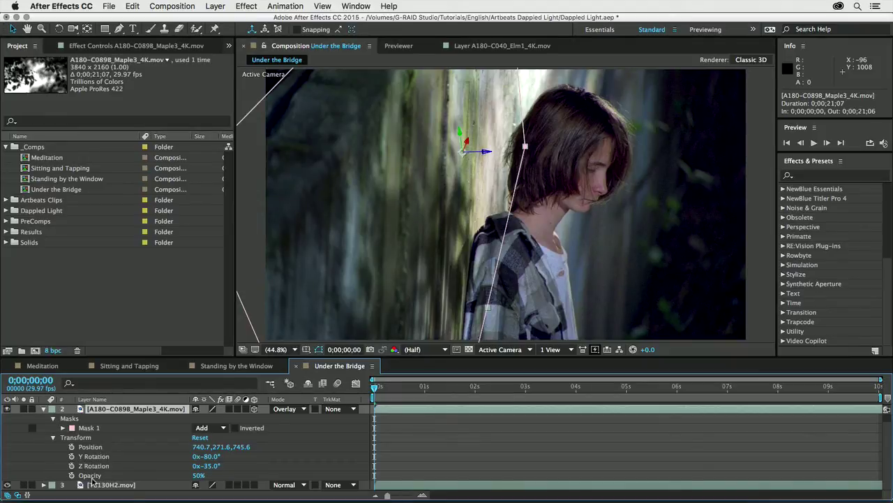
key(space)
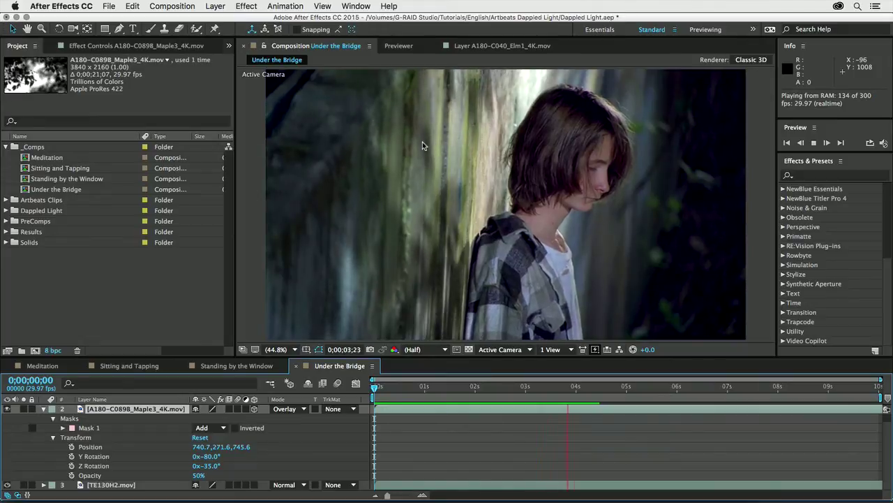
key(space)
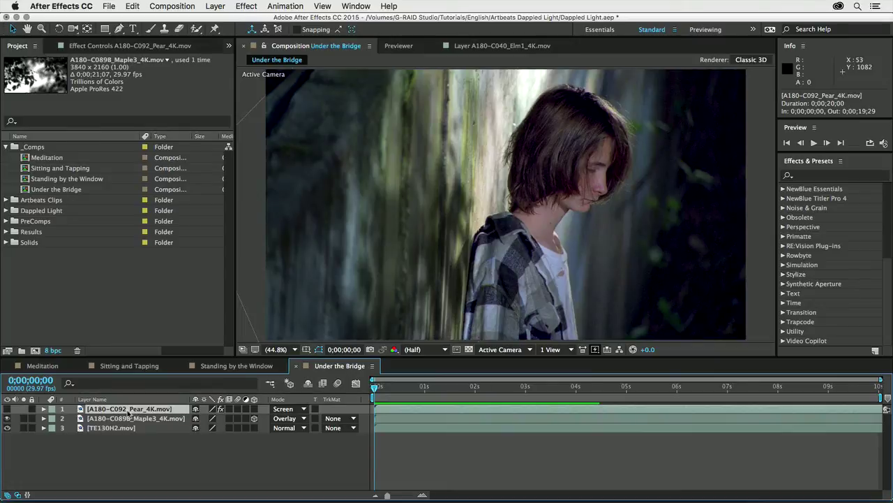
Reveal and play the Pear layer's source A180-C092_Pear_4K.mov, then return to Under the Bridge
right_click(118, 410)
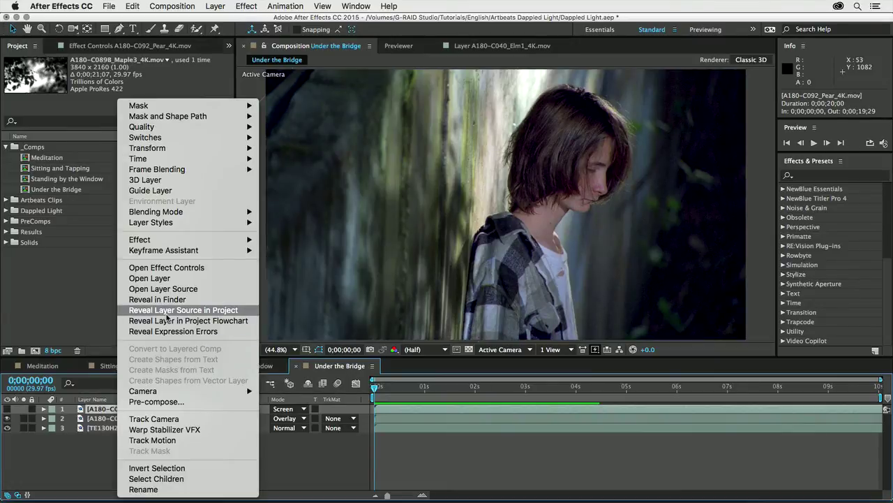
click(167, 311)
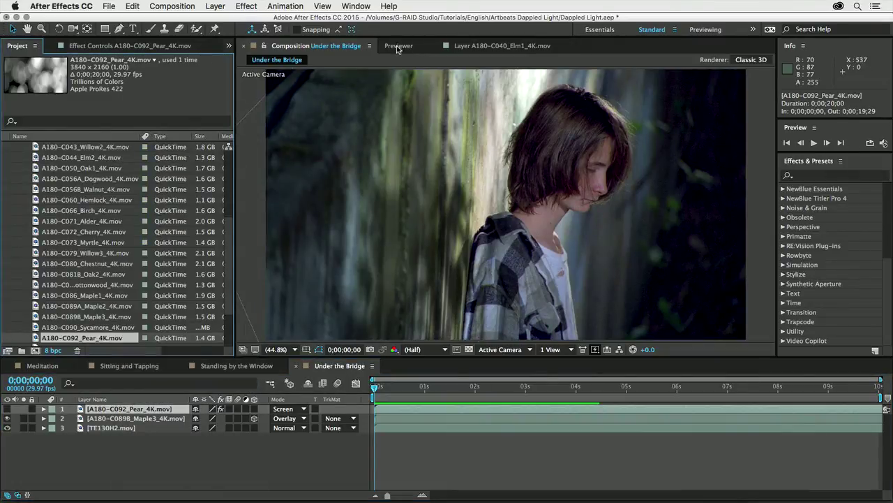
click(398, 46)
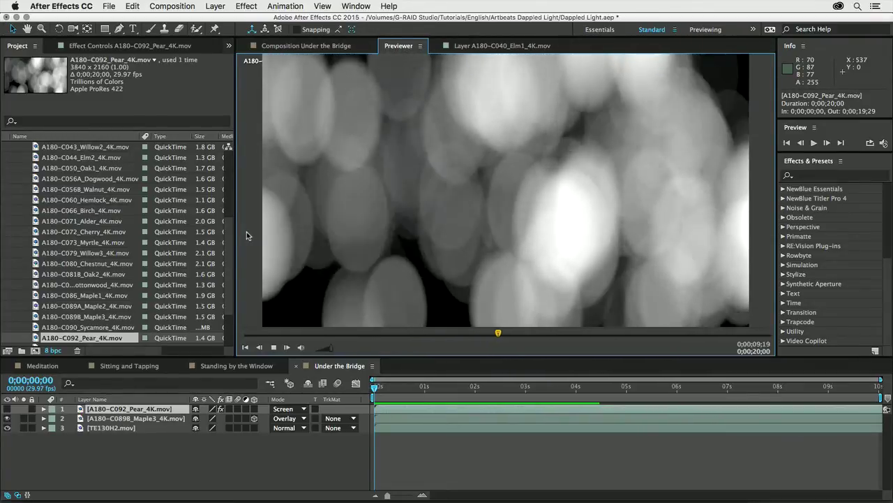
click(335, 46)
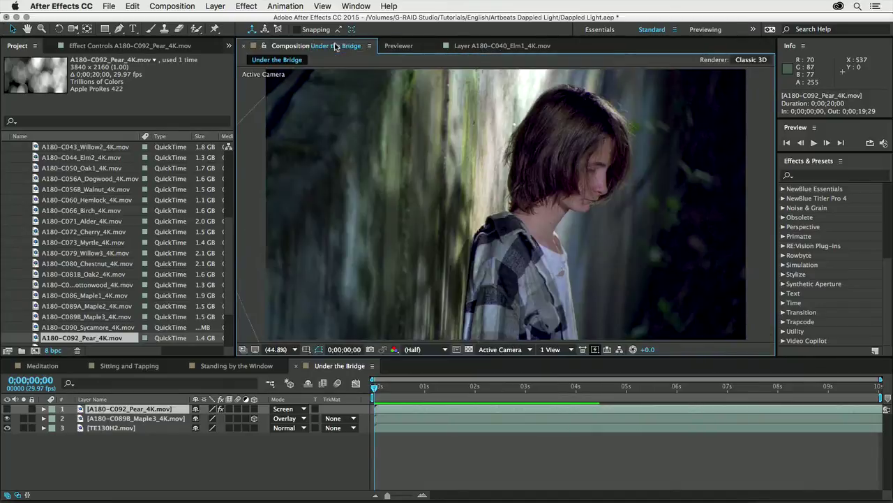
Turn on the Pear layer and check its Tint effect and 40% opacity while previewing
click(7, 408)
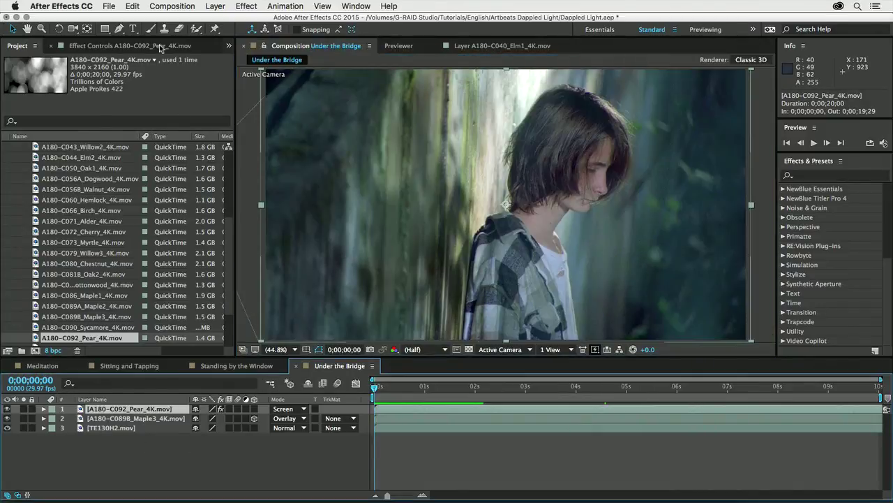
click(141, 46)
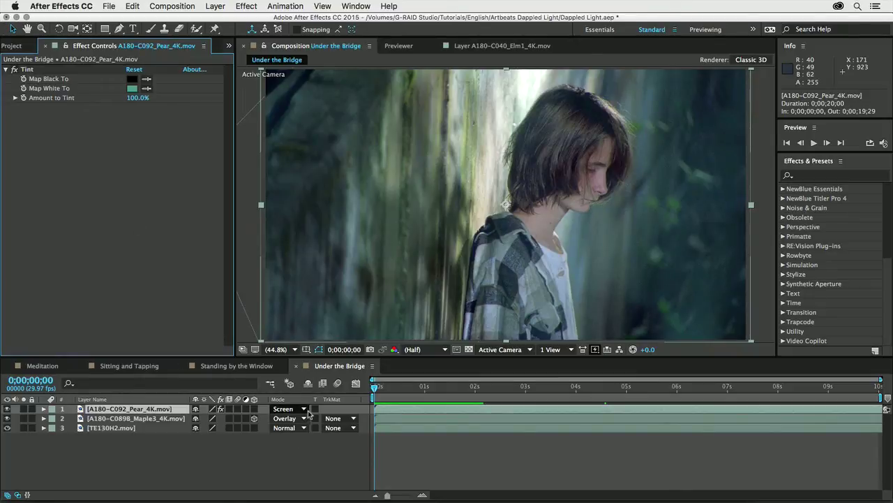
key(space)
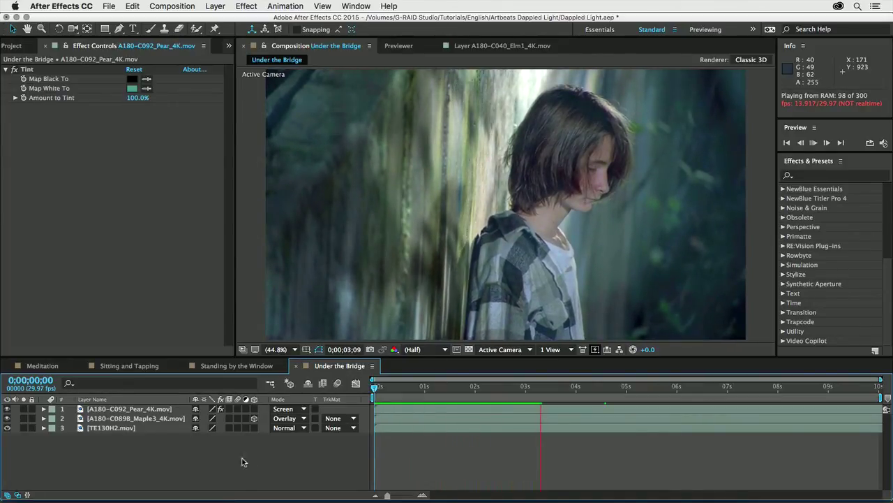
click(142, 411)
key(t)
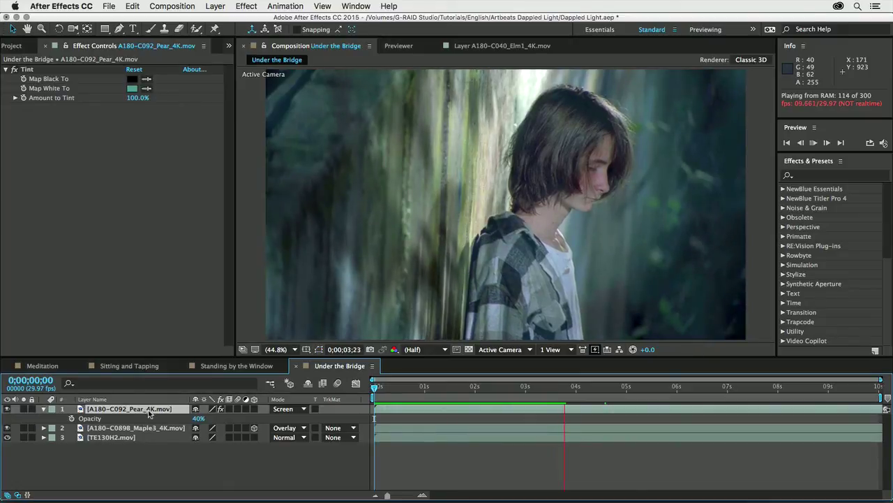